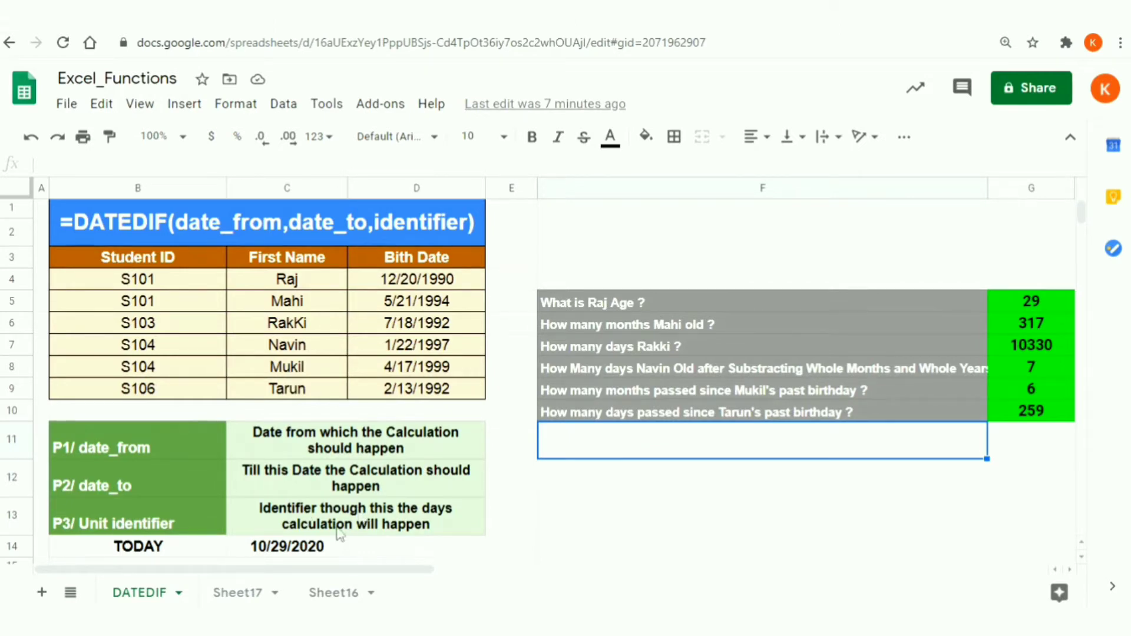
# Examine the DATEDIF identifier types Y, M, D, MD, YM and YD listed on Sheet17.
pyautogui.click(245, 592)
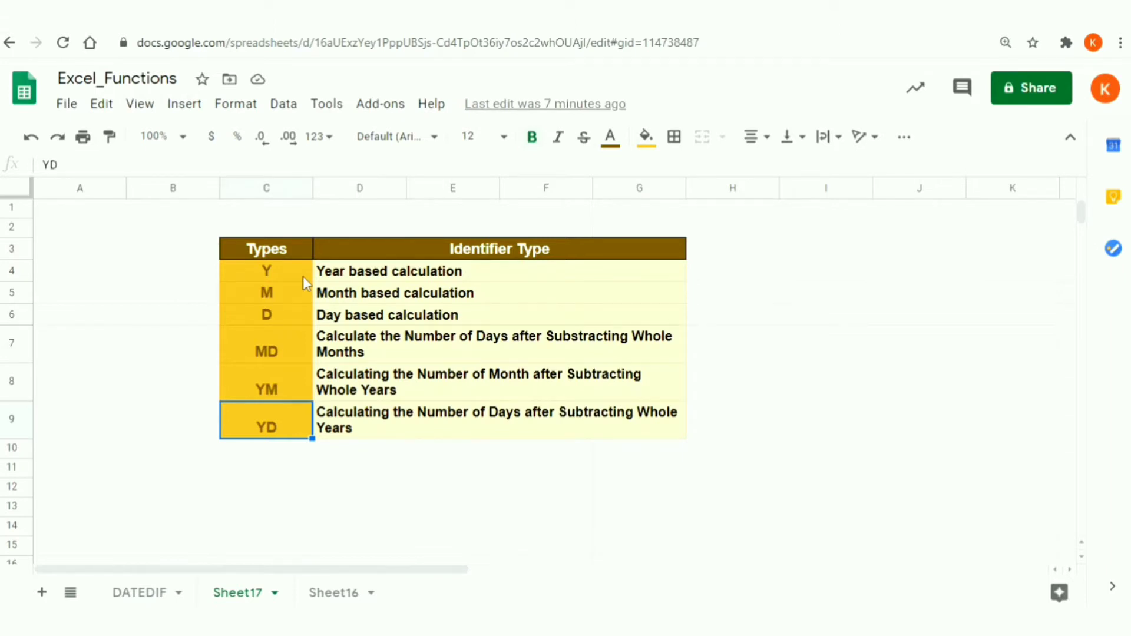
pyautogui.click(288, 269)
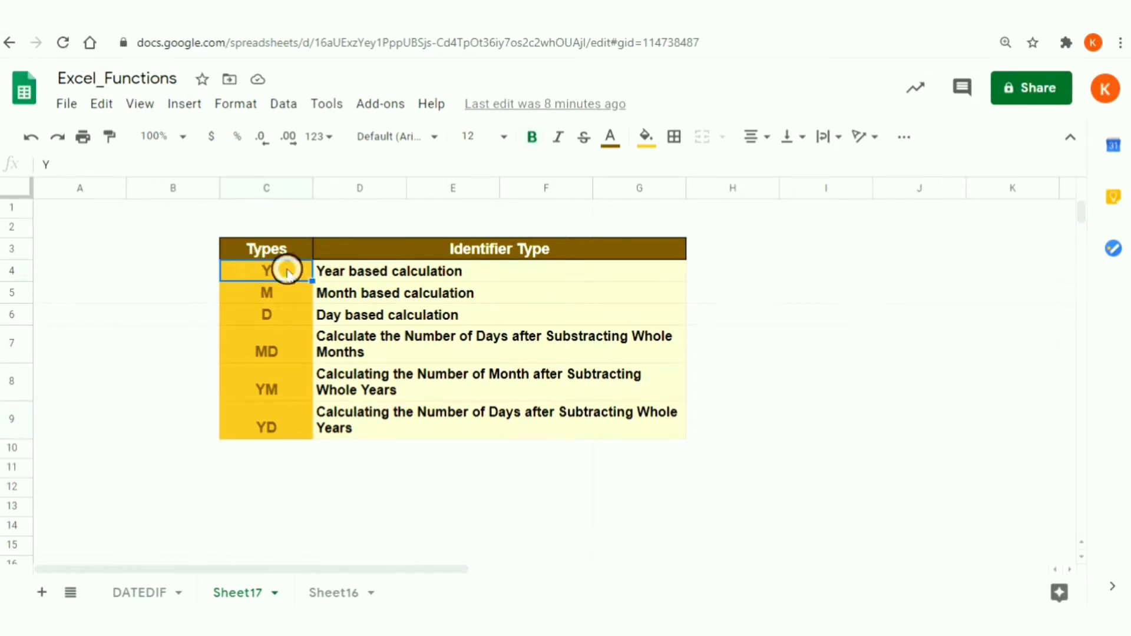
pyautogui.click(273, 300)
pyautogui.click(287, 308)
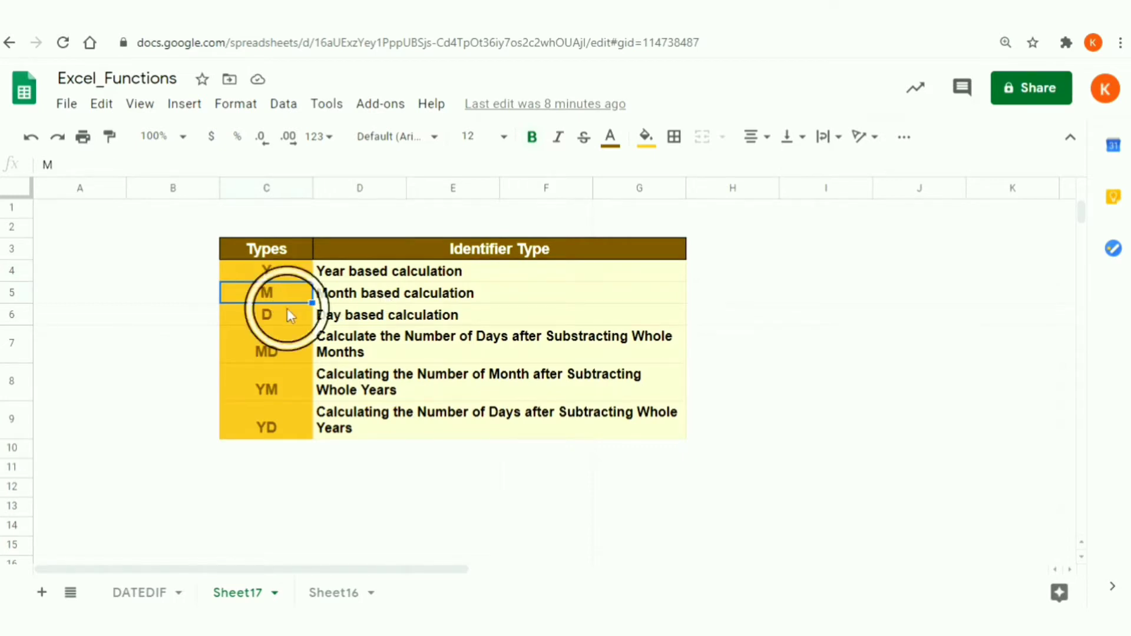
pyautogui.click(289, 353)
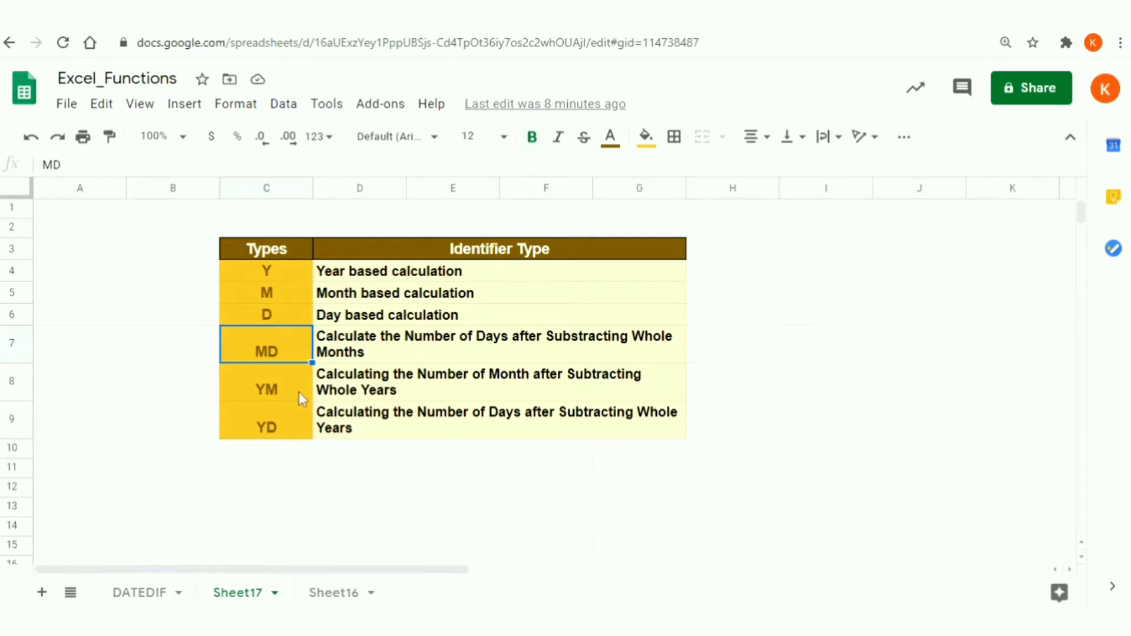
pyautogui.click(268, 396)
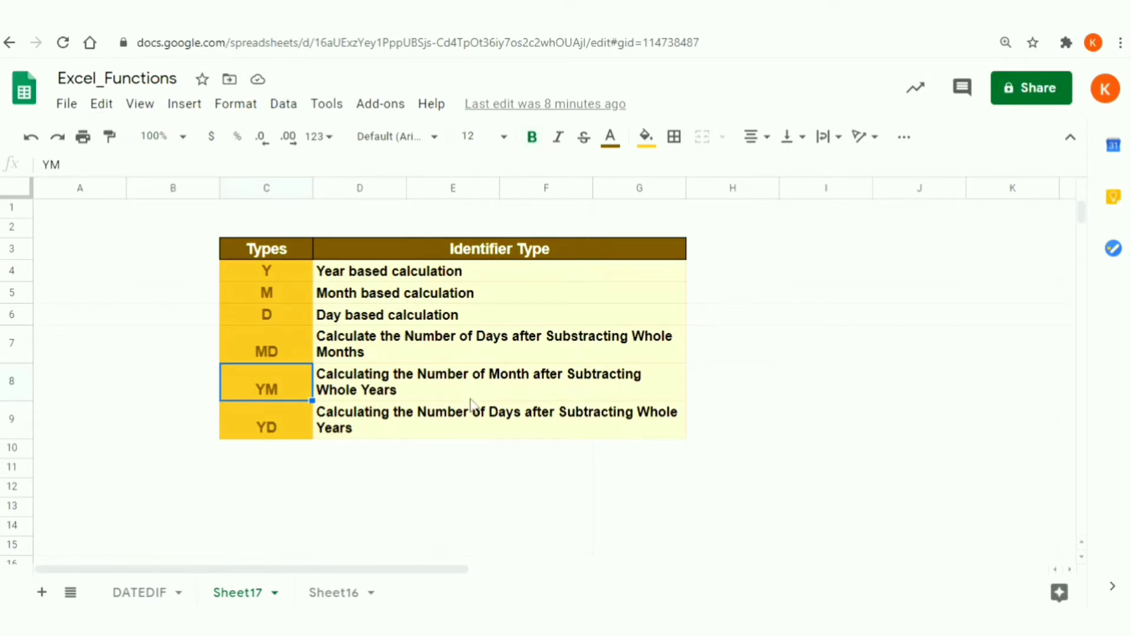
pyautogui.click(268, 416)
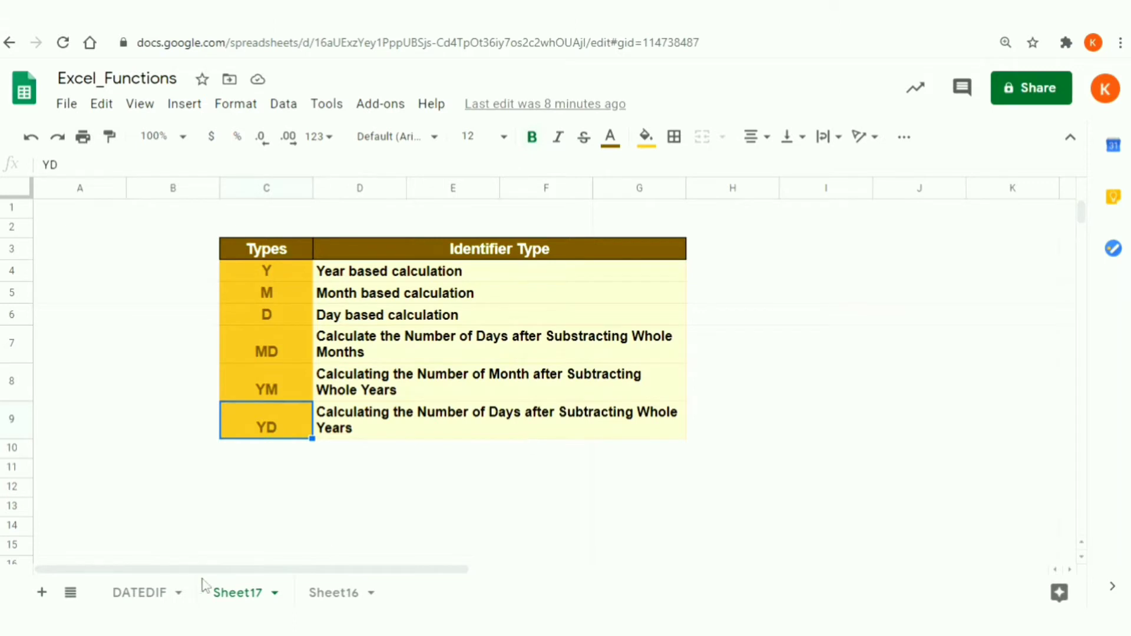
# Return to the DATEDIF sheet and review the age question in F5 and the first student's birth date in D4.
pyautogui.click(148, 594)
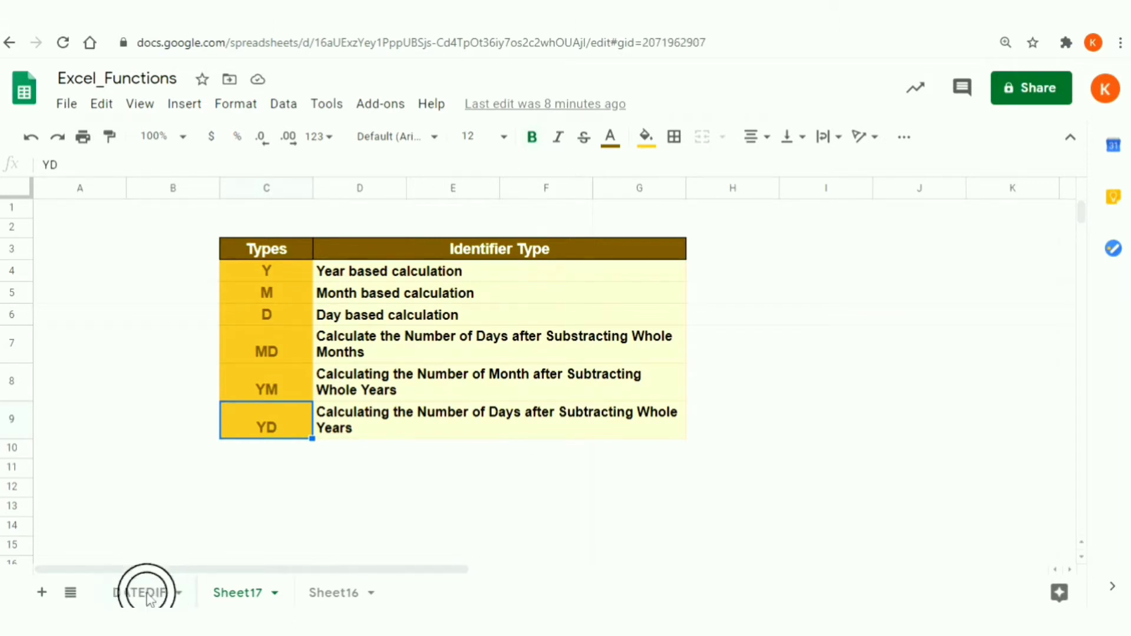
pyautogui.click(814, 305)
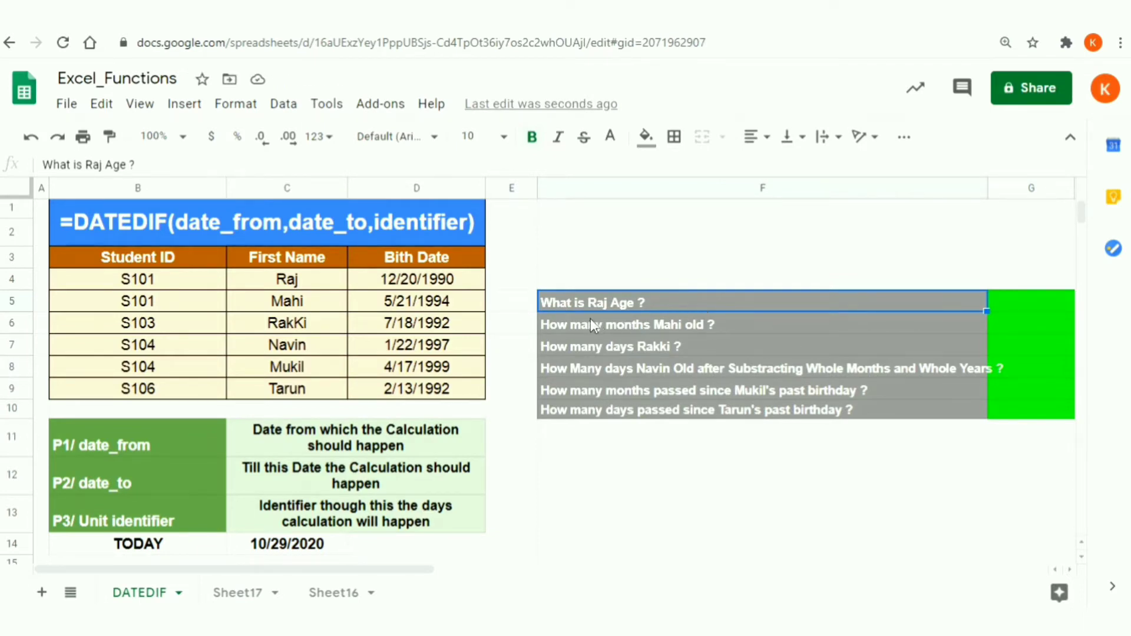
pyautogui.click(441, 284)
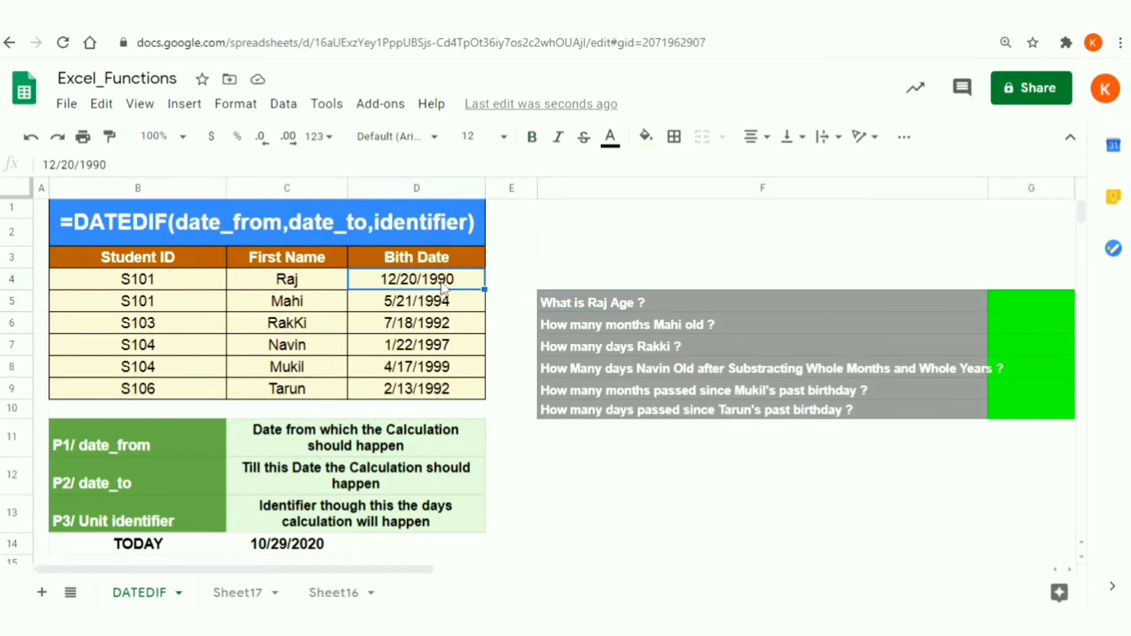
pyautogui.click(404, 259)
pyautogui.click(652, 304)
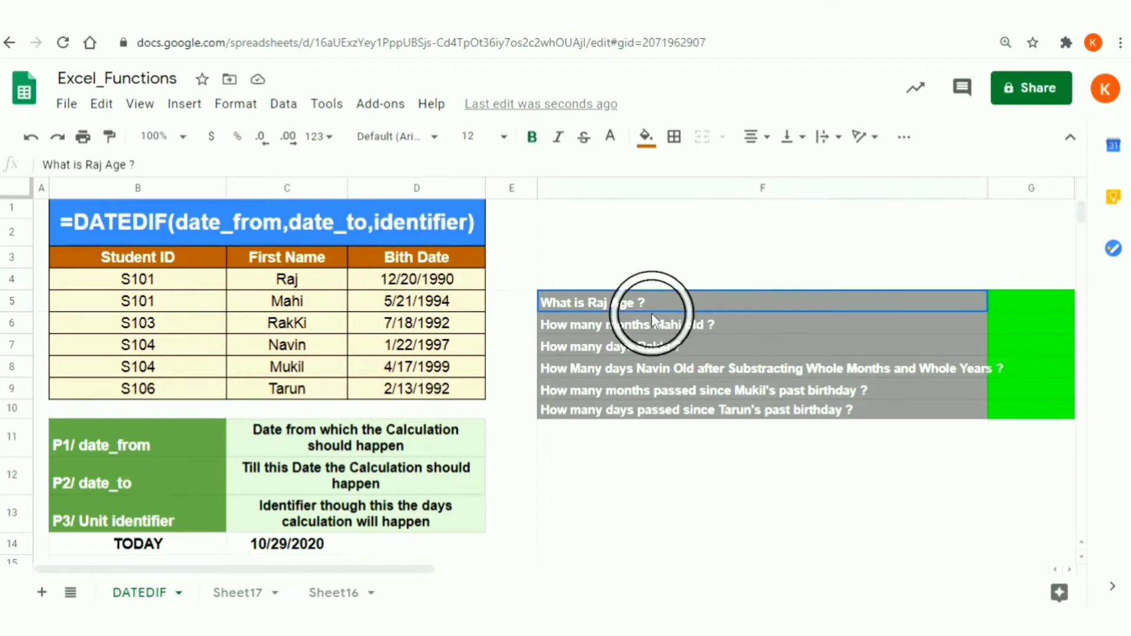
# Enter =DATEDIF(D4,TODAY(),"Y") in cell G5 to calculate the first student's age in years.
pyautogui.click(1038, 307)
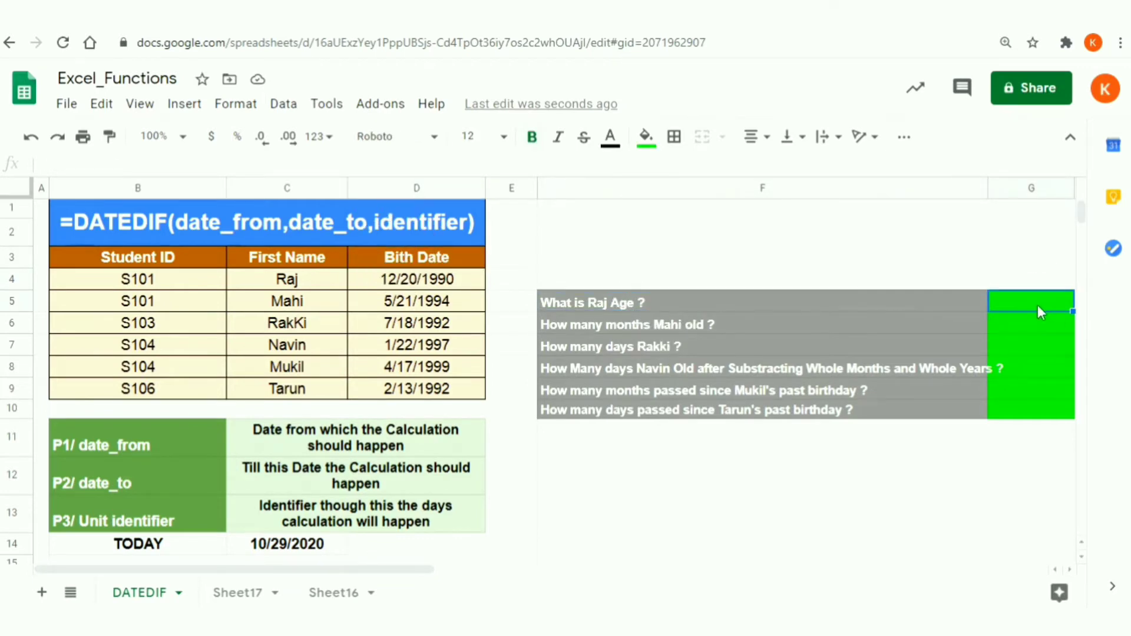
pyautogui.write('=D')
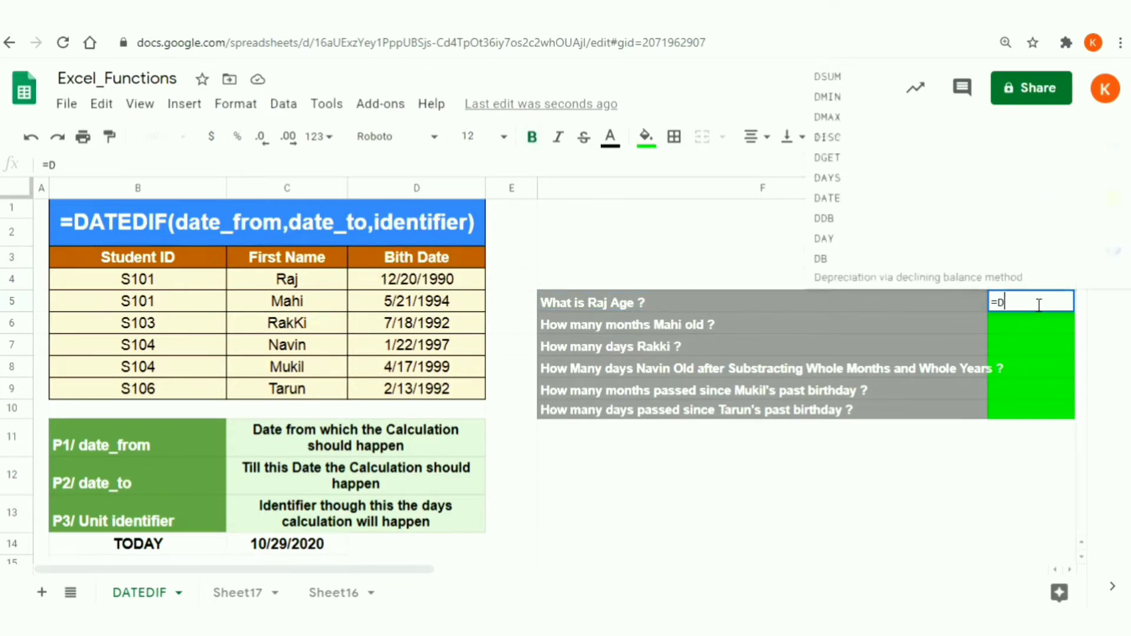
pyautogui.write('ATEDIF')
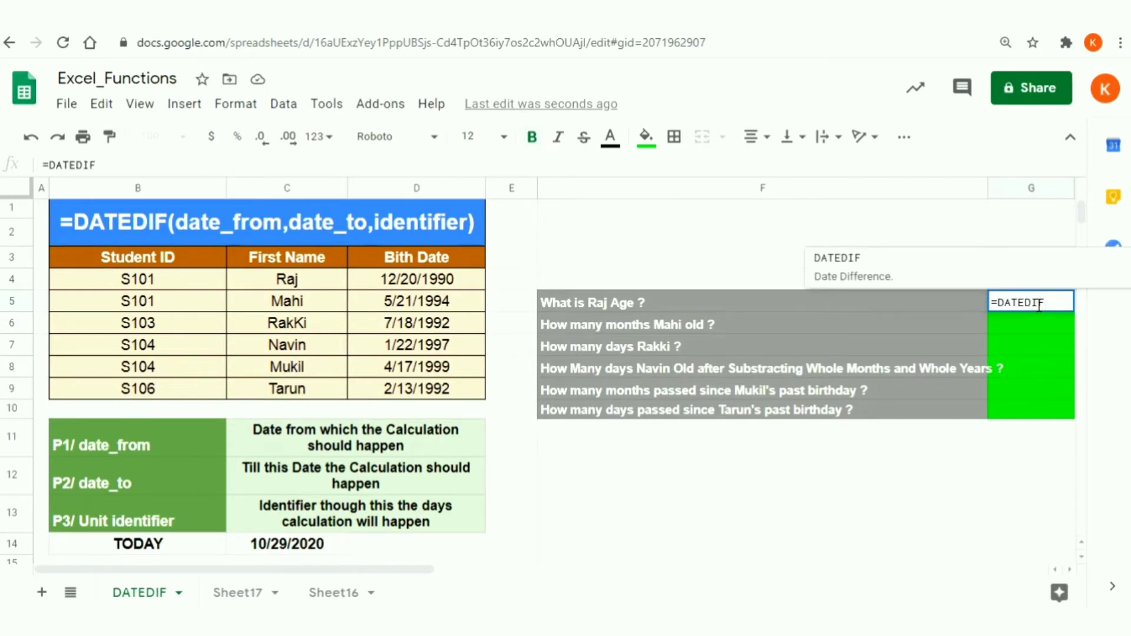
pyautogui.write('(')
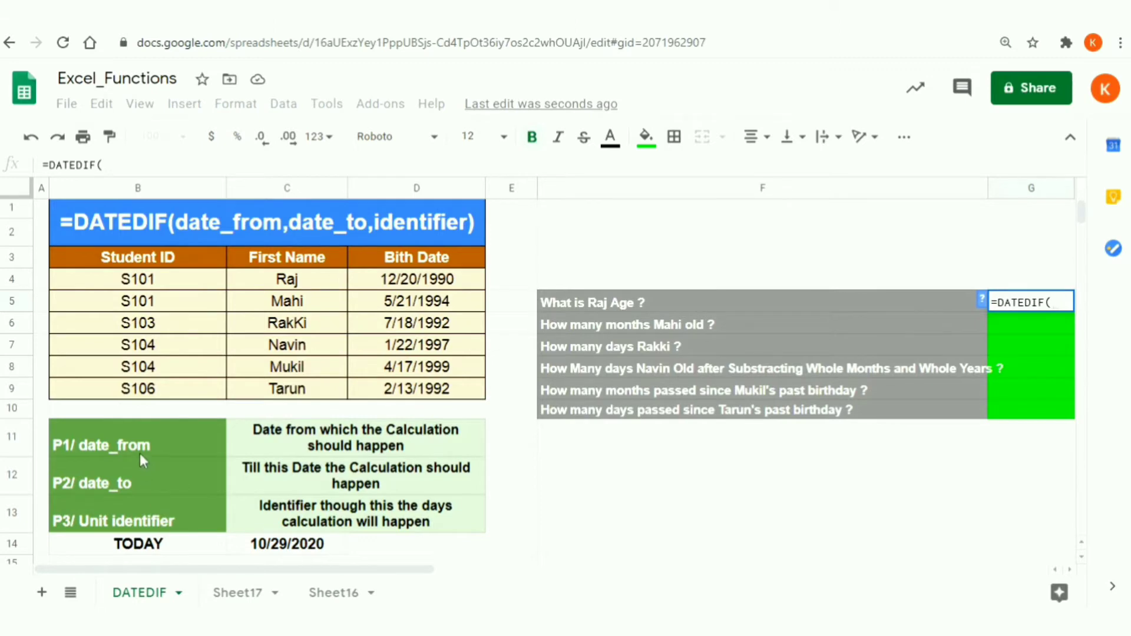
pyautogui.click(438, 288)
pyautogui.write(',')
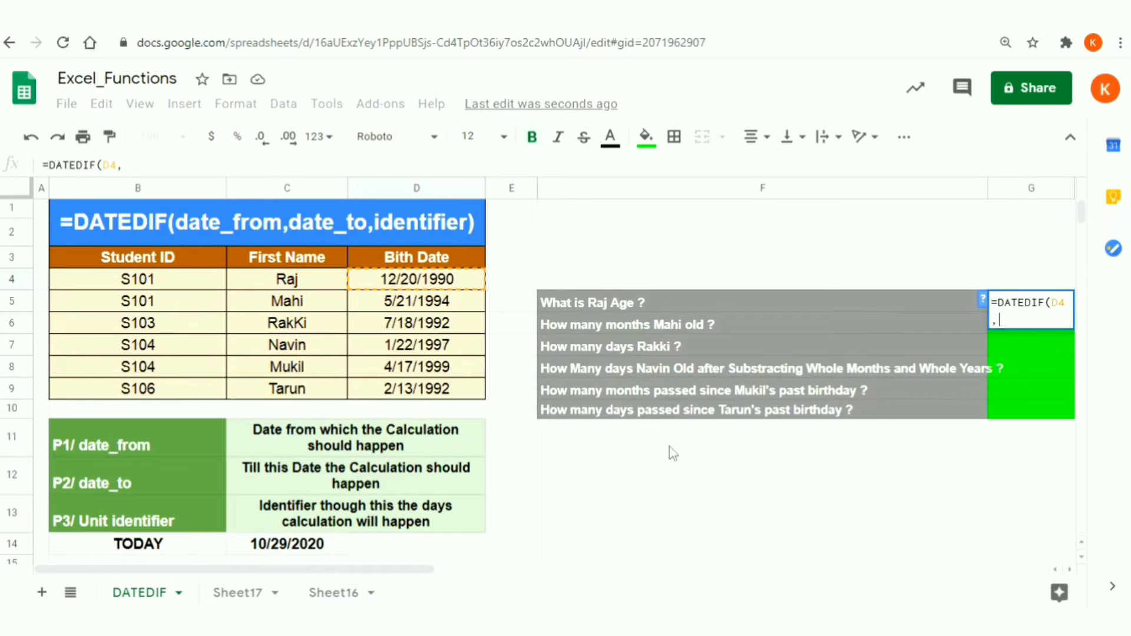
pyautogui.write('TODAY()')
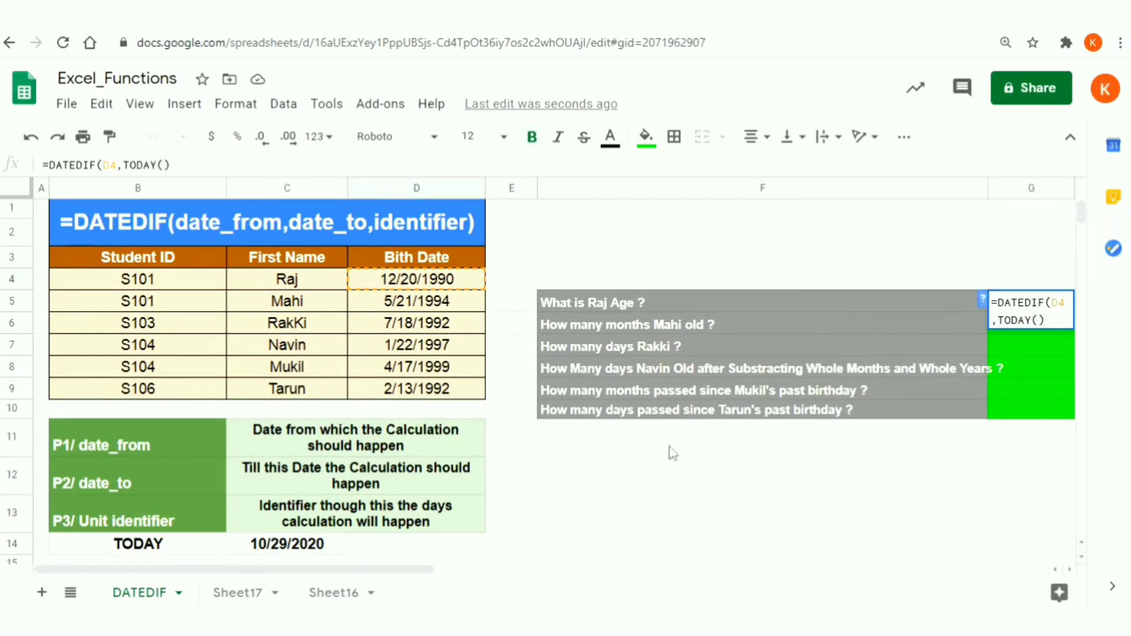
pyautogui.write(',')
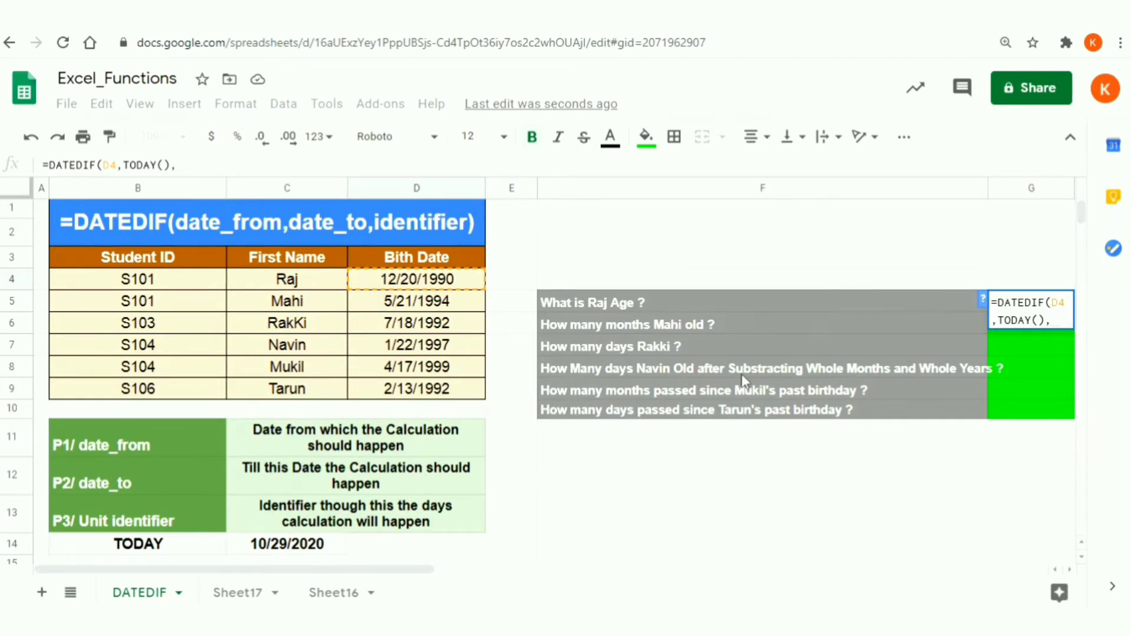
pyautogui.write('"Y"')
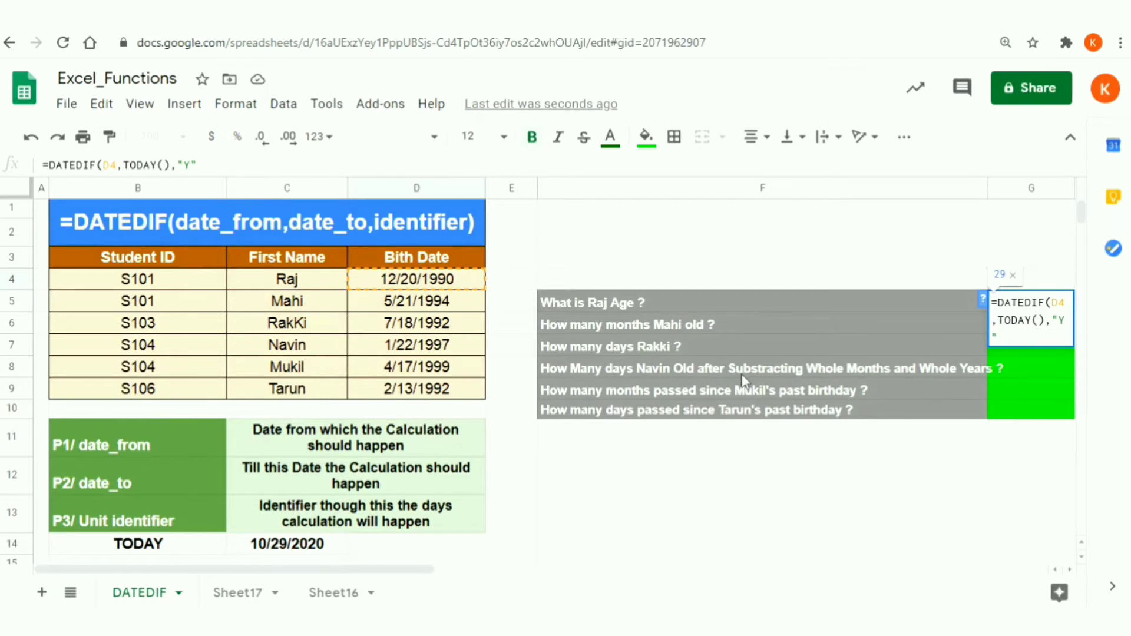
pyautogui.write(')')
pyautogui.press('Return')
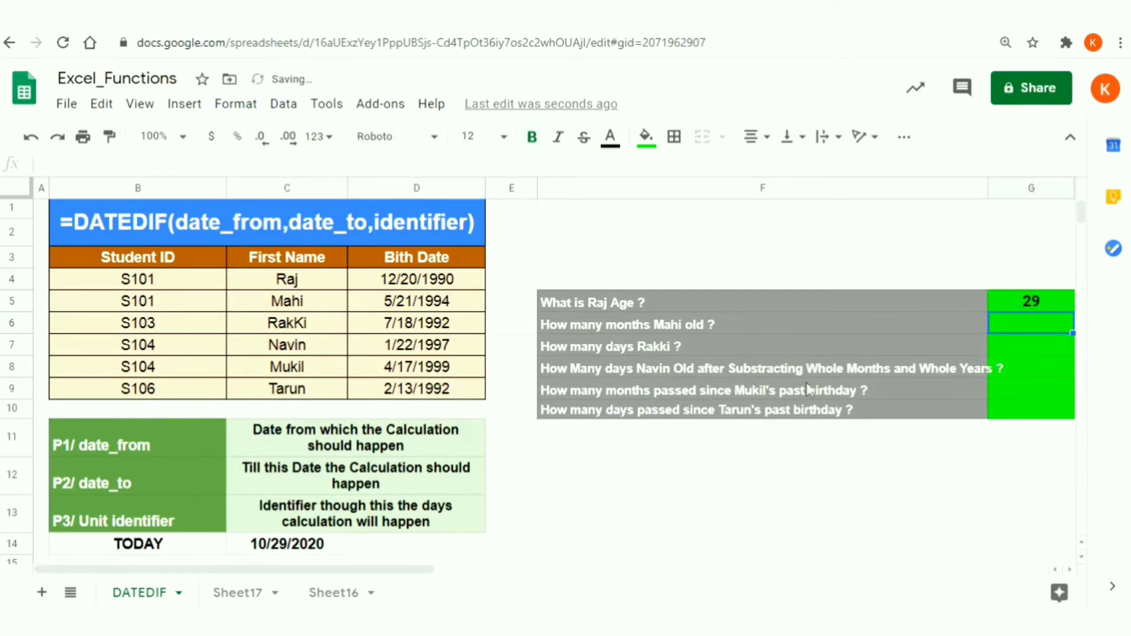
pyautogui.click(1039, 305)
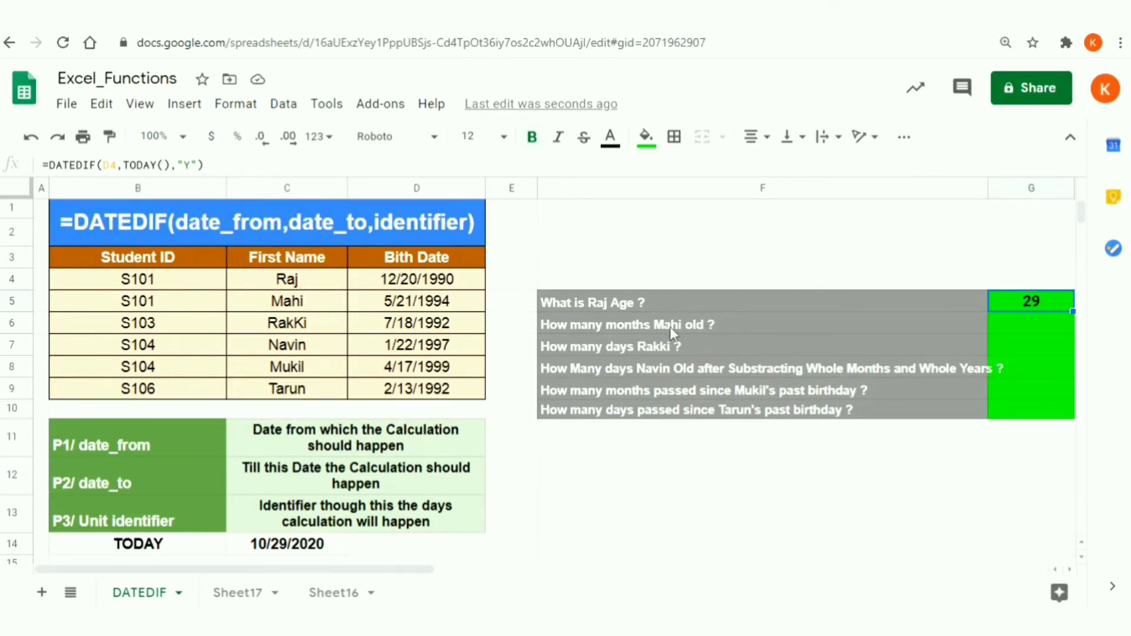
# Copy the age formula from G5 into G6 for the question about the second student's age in months.
pyautogui.click(287, 306)
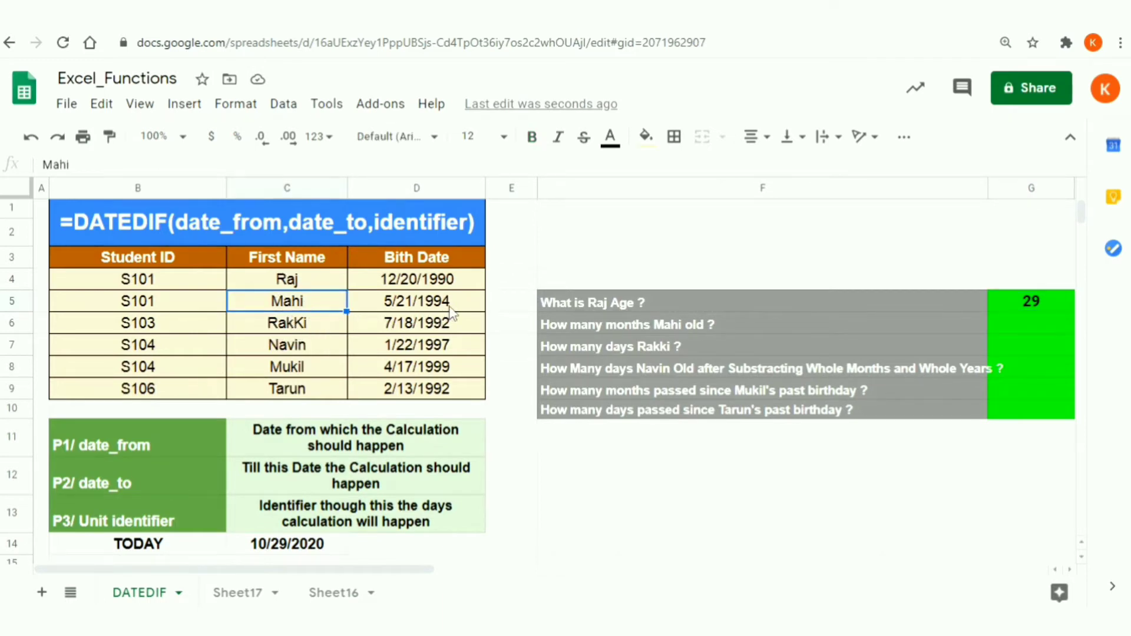
pyautogui.click(674, 324)
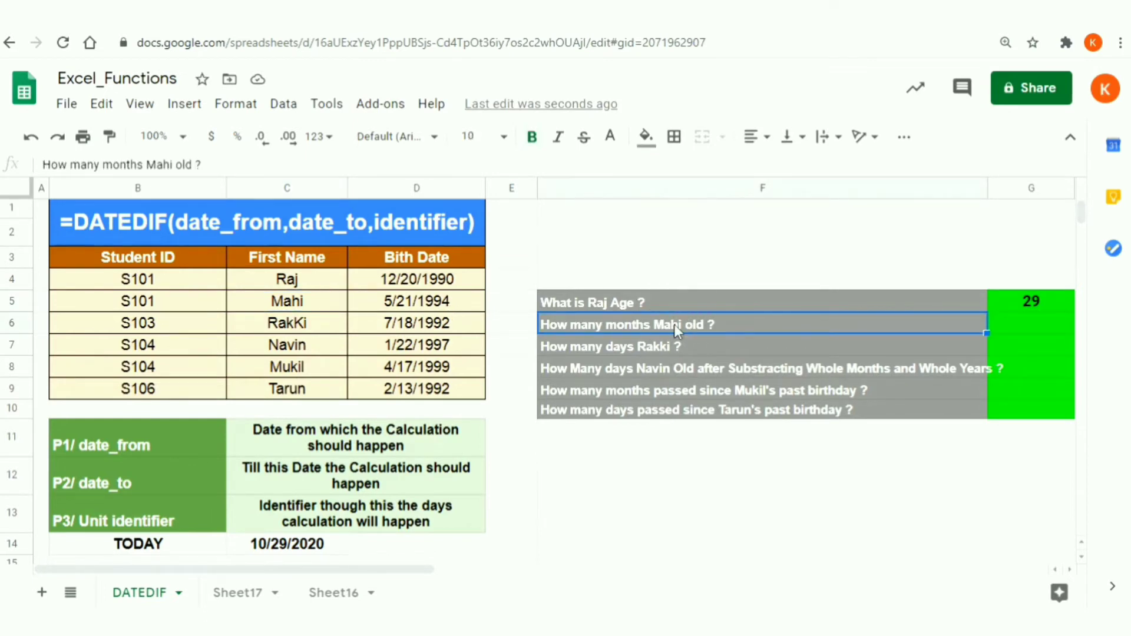
pyautogui.click(1032, 322)
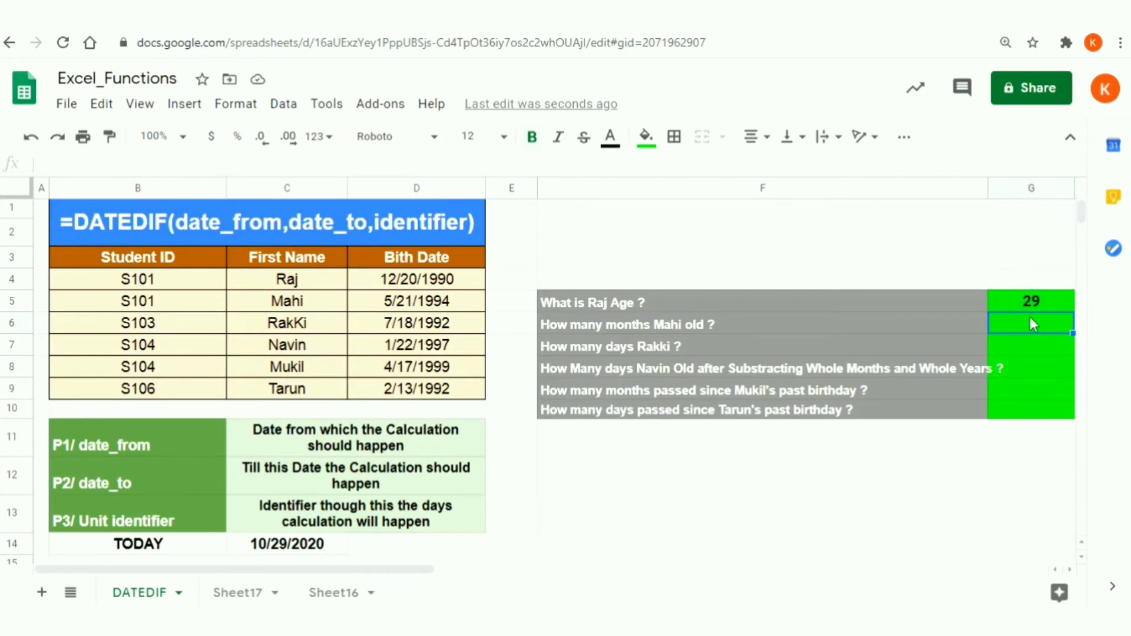
pyautogui.press('Up')
pyautogui.hotkey('ctrl', 'c')
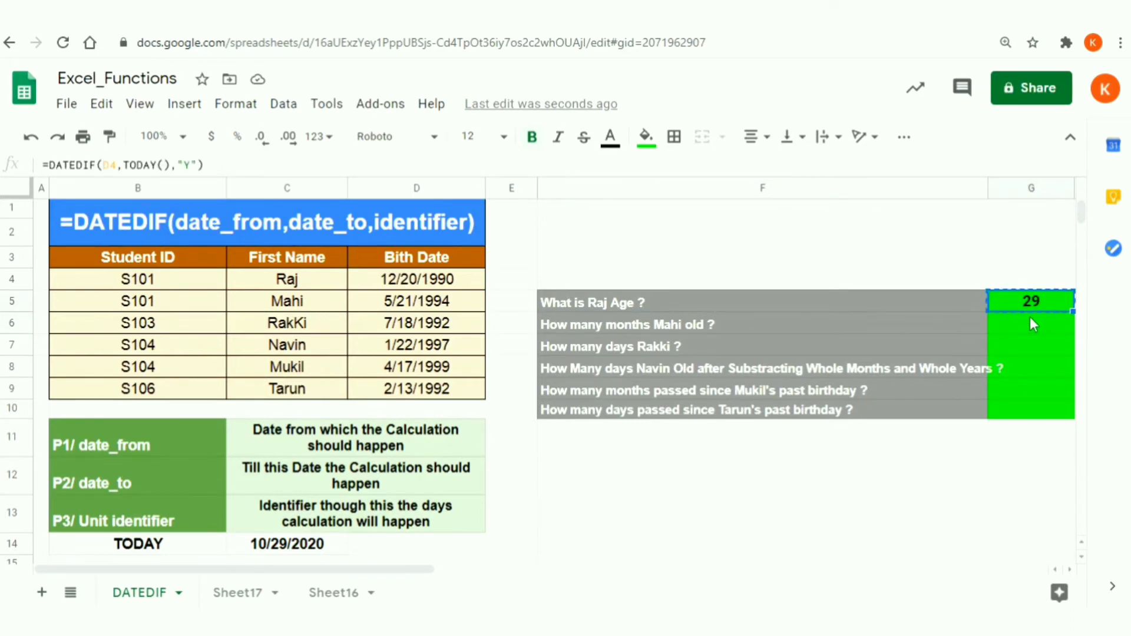
pyautogui.click(1029, 318)
pyautogui.hotkey('ctrl', 'v')
# Change the unit identifier in G6's formula to "M" so it reads =DATEDIF(D5,TODAY(),"M").
pyautogui.doubleClick(1031, 318)
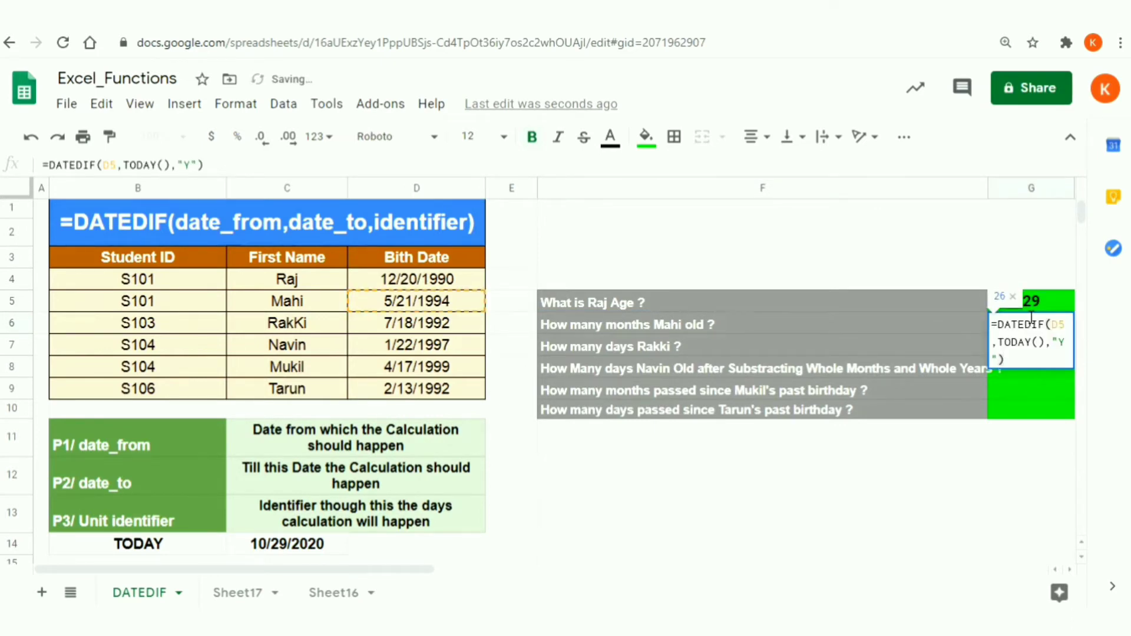
pyautogui.press('Left')
pyautogui.hotkey('shift', 'Right')
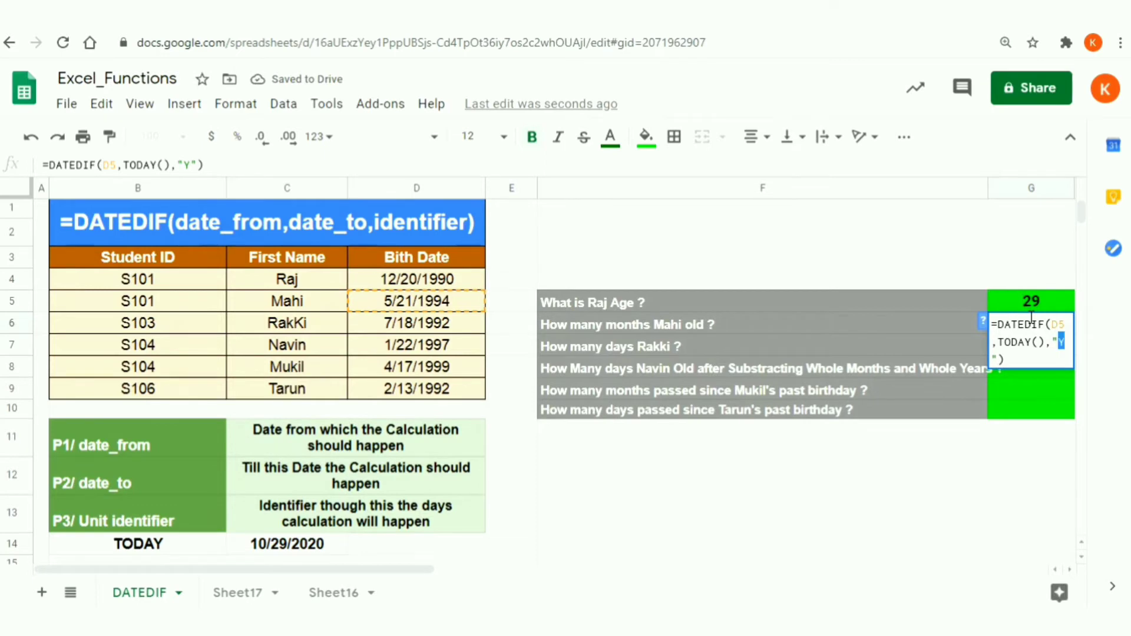
pyautogui.write('M')
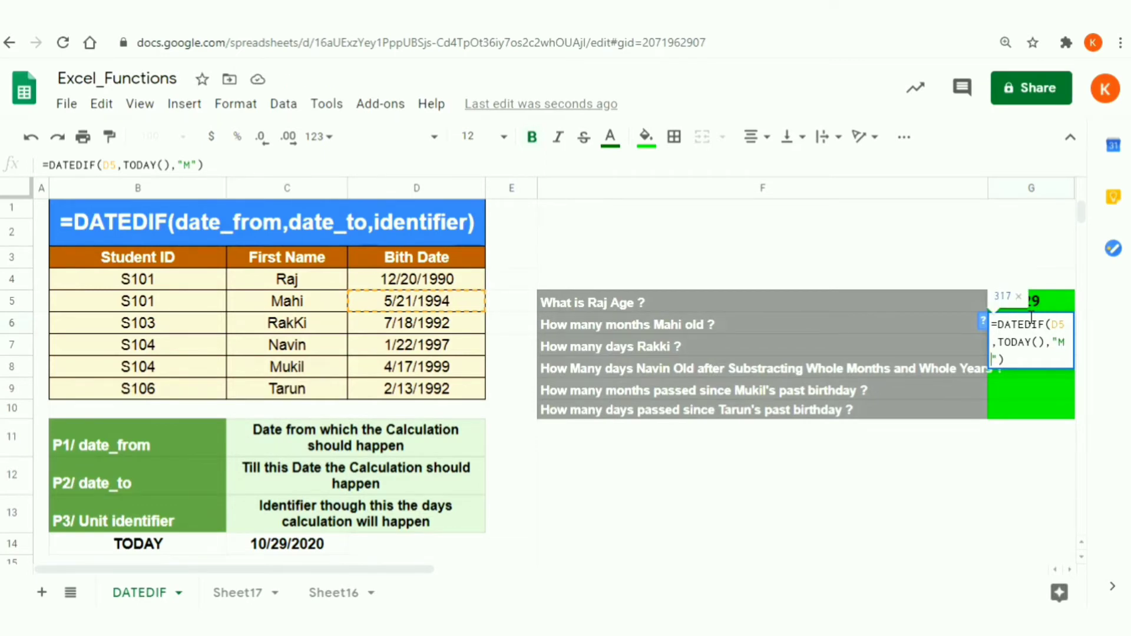
pyautogui.press('Return')
pyautogui.click(1028, 323)
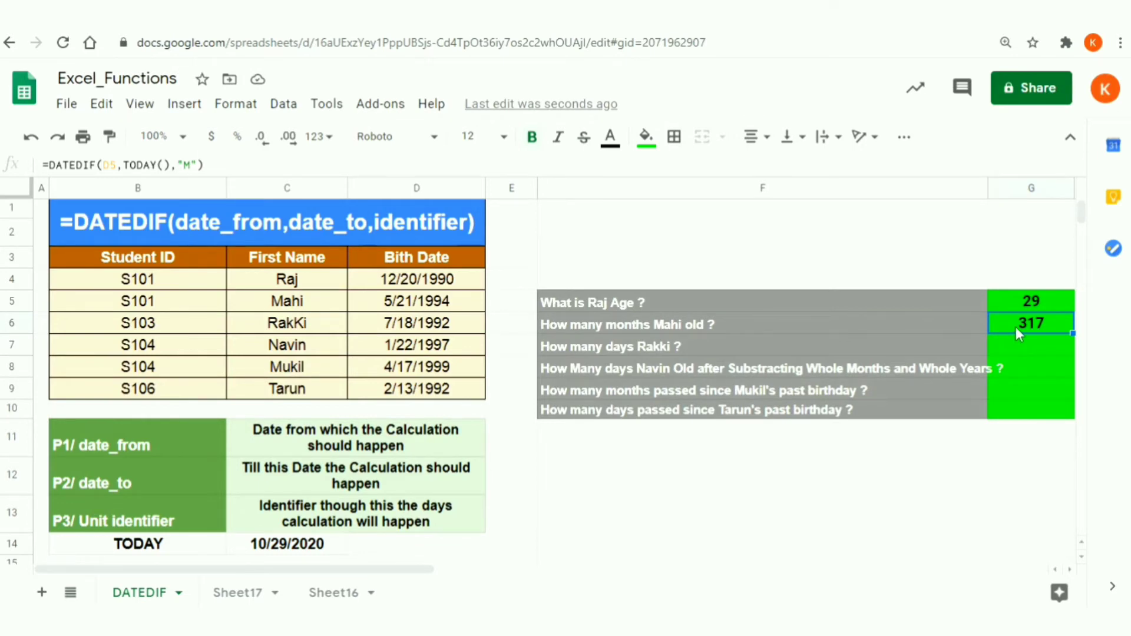
# Copy the months formula from G6 into G7 for the question about the third student's age in days.
pyautogui.click(960, 345)
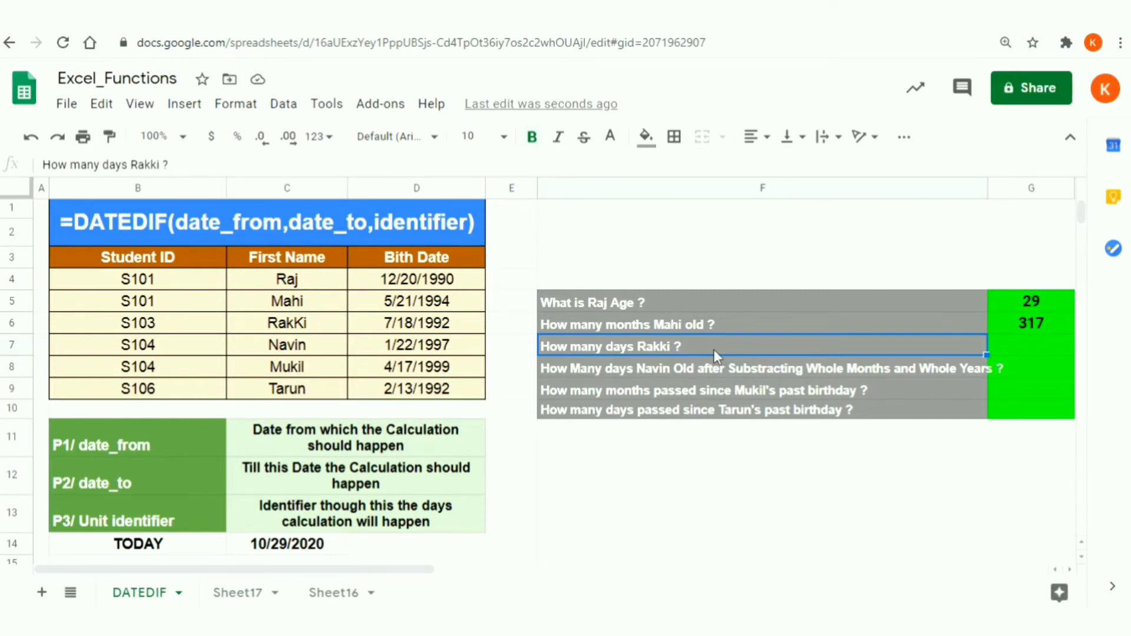
pyautogui.click(1031, 352)
pyautogui.hotkey('ctrl', 'v')
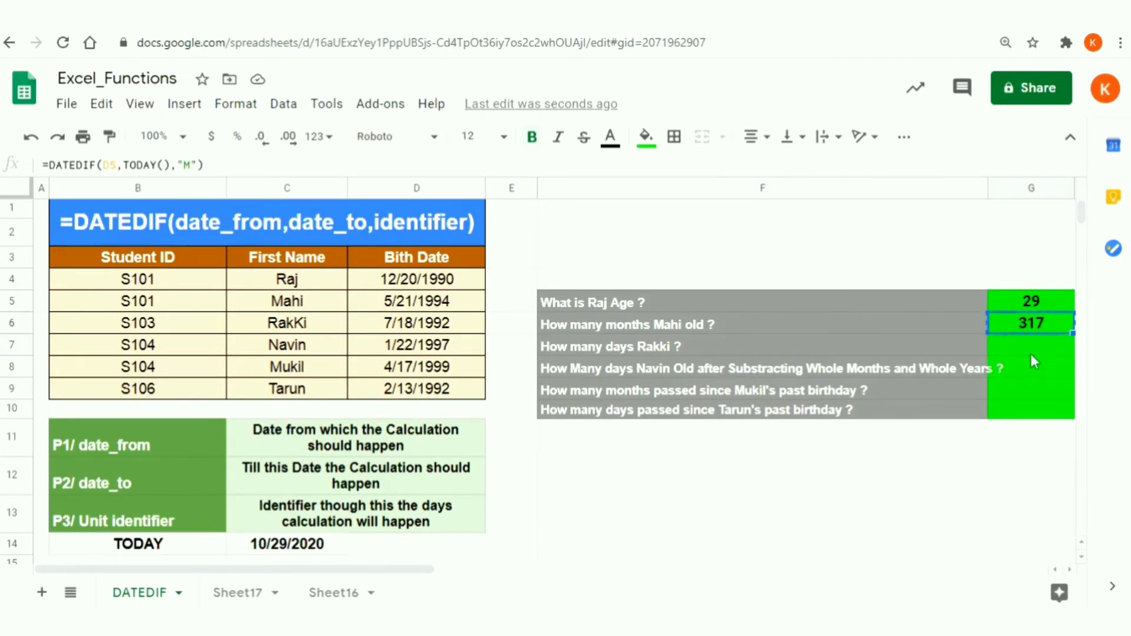
# Change the unit identifier in G7's formula to "D" and check it against the TODAY date in C14.
pyautogui.doubleClick(1031, 353)
pyautogui.press('Left')
pyautogui.press('Left')
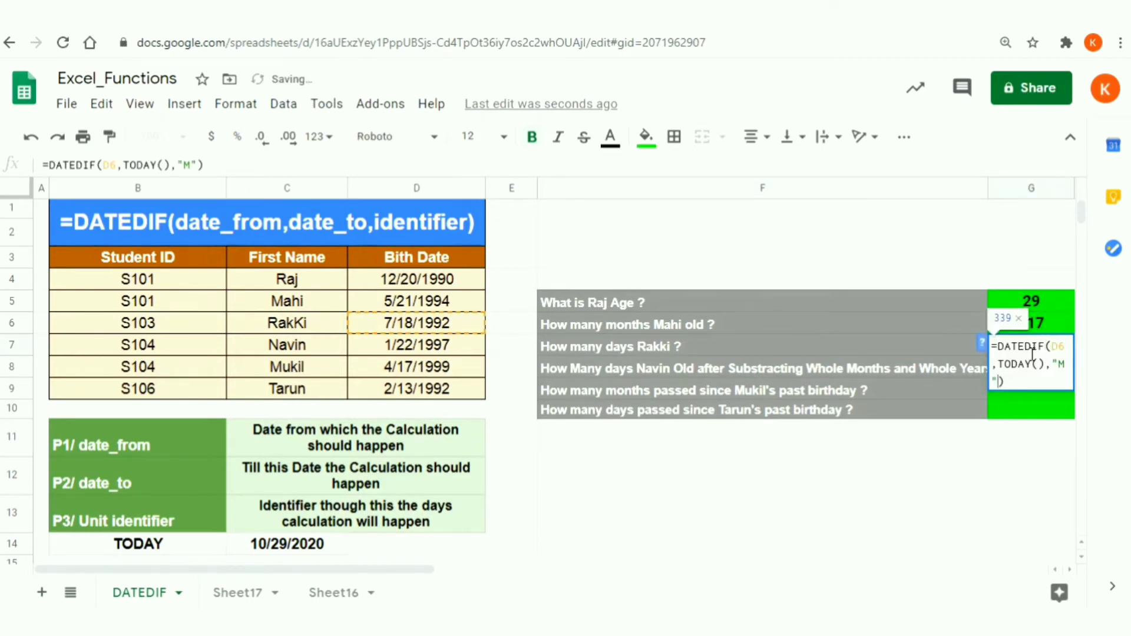
pyautogui.hotkey('shift', 'Left')
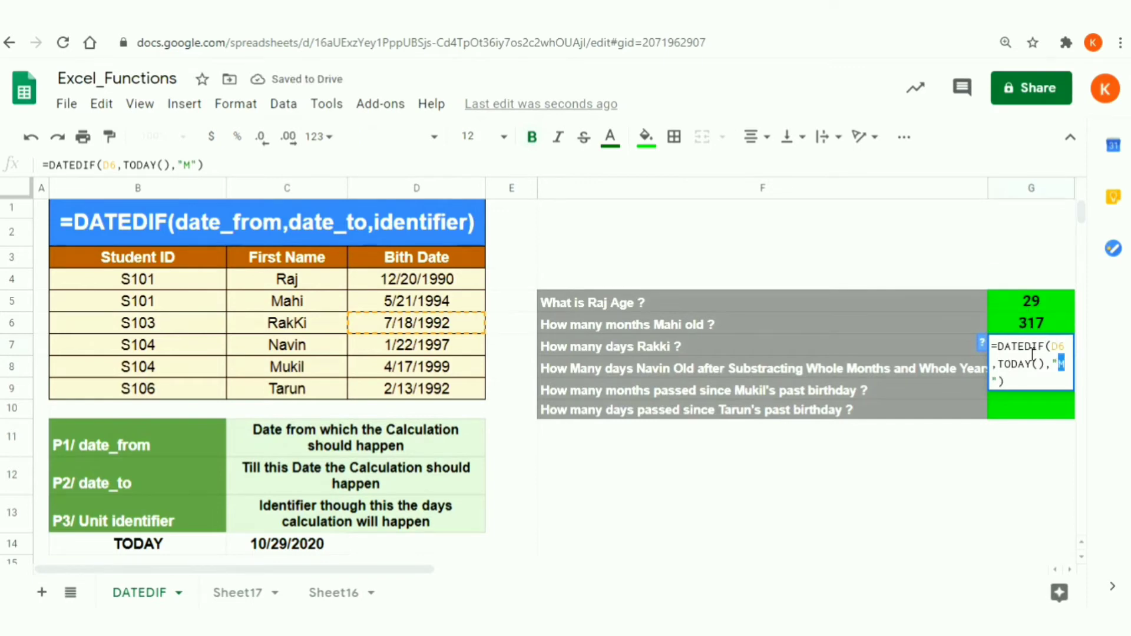
pyautogui.write('D')
pyautogui.press('Return')
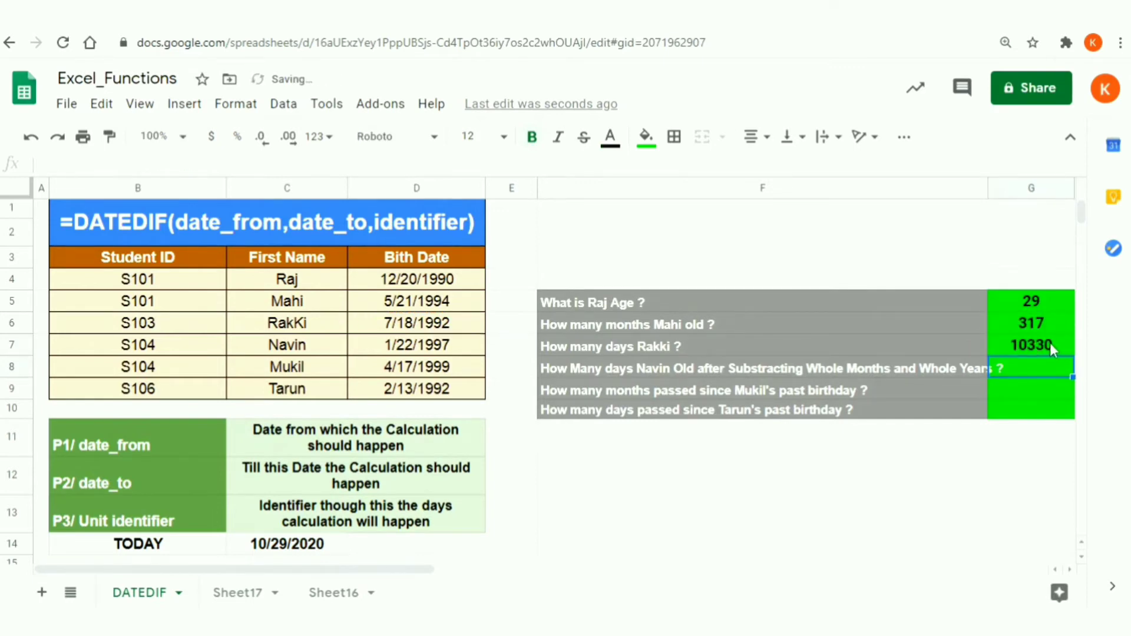
pyautogui.click(1034, 340)
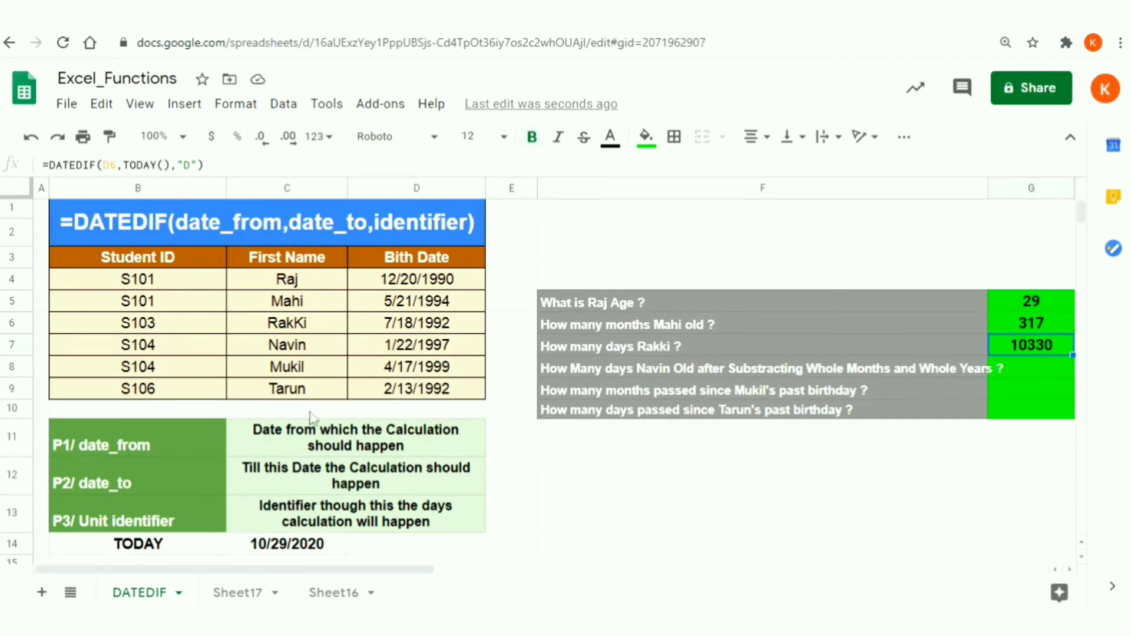
pyautogui.click(265, 546)
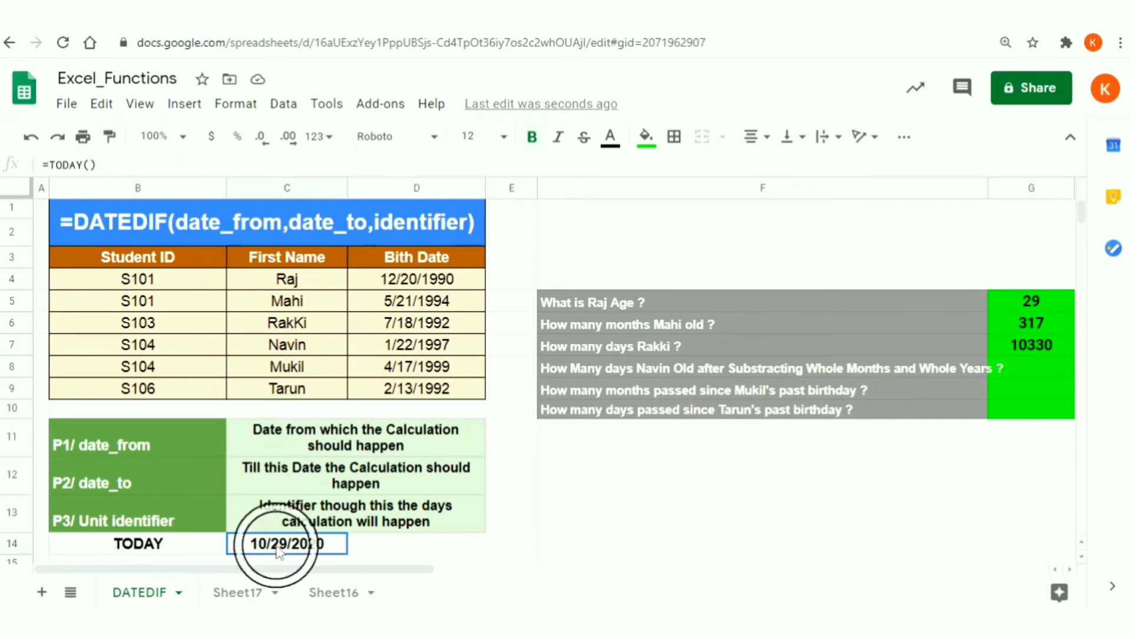
# Copy the days formula from G7 into G8 for the question about the fourth student's days after subtracting whole months.
pyautogui.click(430, 332)
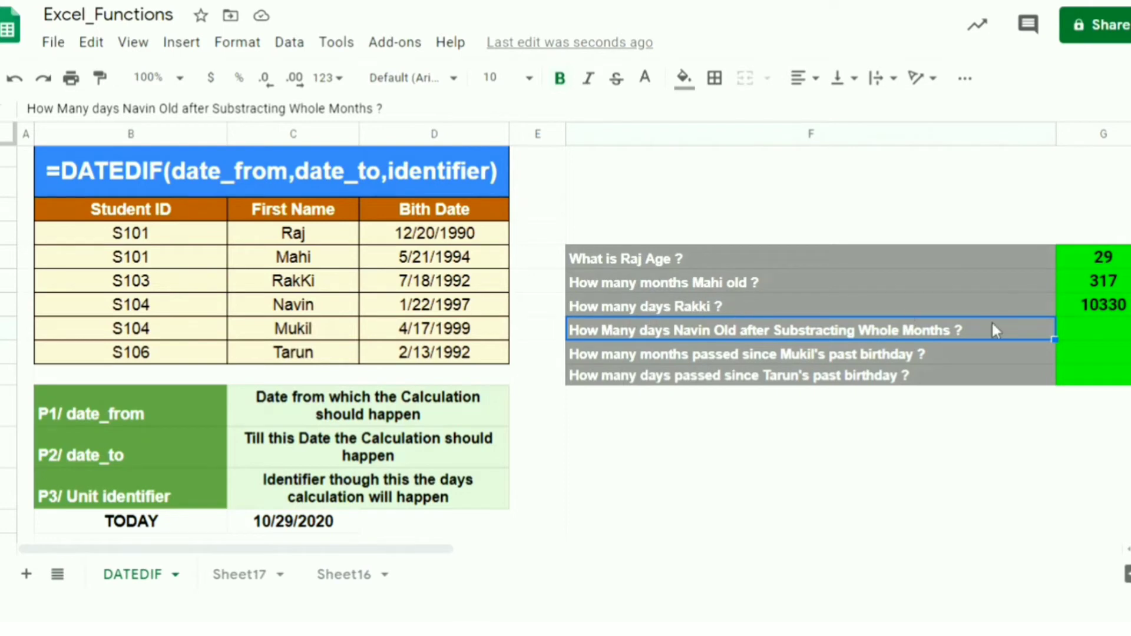
pyautogui.click(1109, 306)
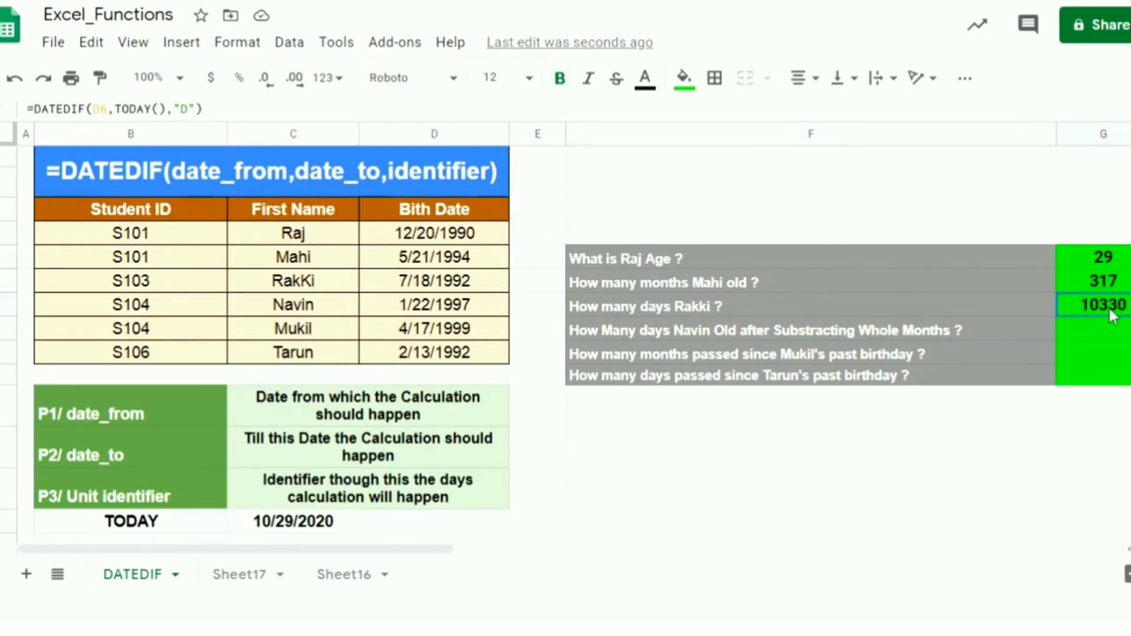
pyautogui.click(843, 335)
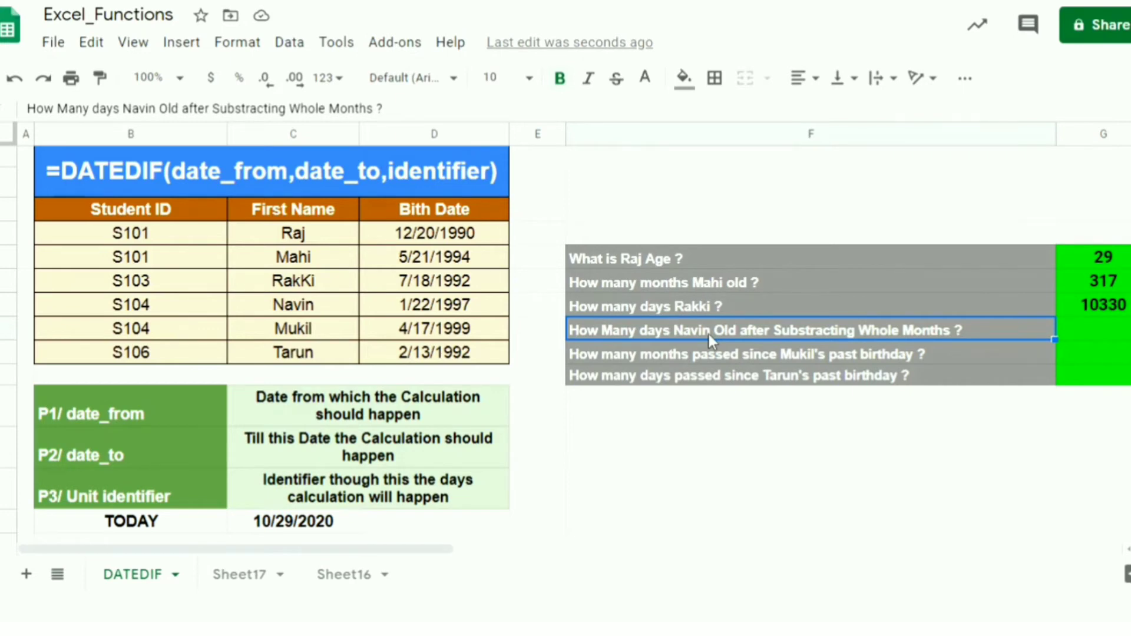
pyautogui.click(1085, 338)
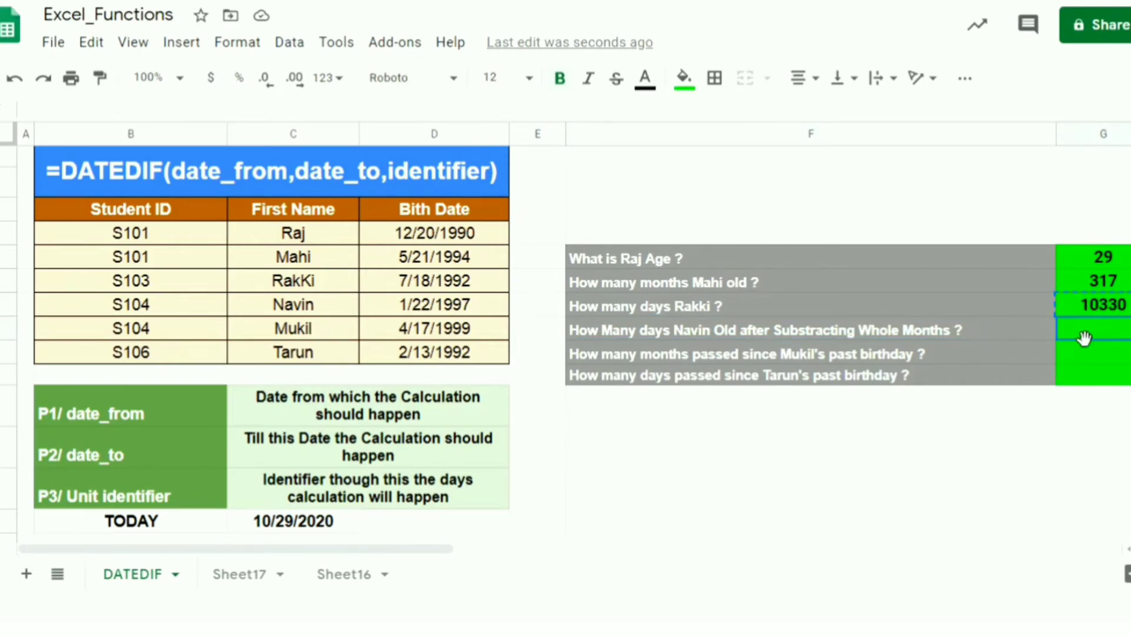
pyautogui.write('=DATEDIF(D7,TODAY(),"D")')
pyautogui.doubleClick(1084, 337)
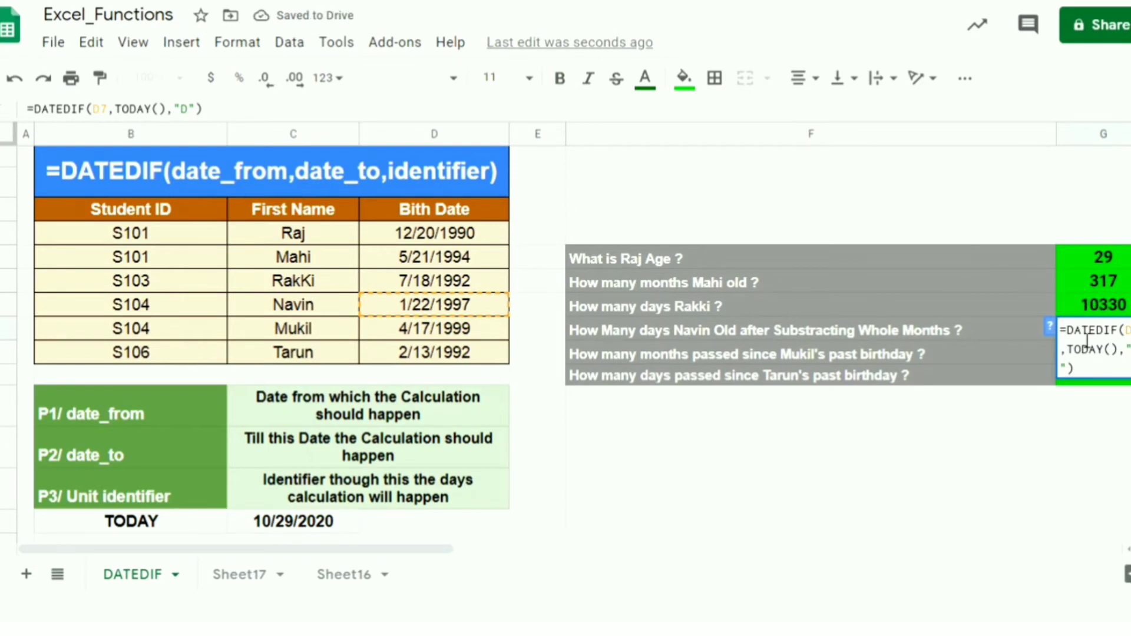
pyautogui.press('Escape')
# Consult the identifier types on Sheet17 and change the unit identifier in G8's formula on the DATEDIF sheet to "MD".
pyautogui.click(240, 575)
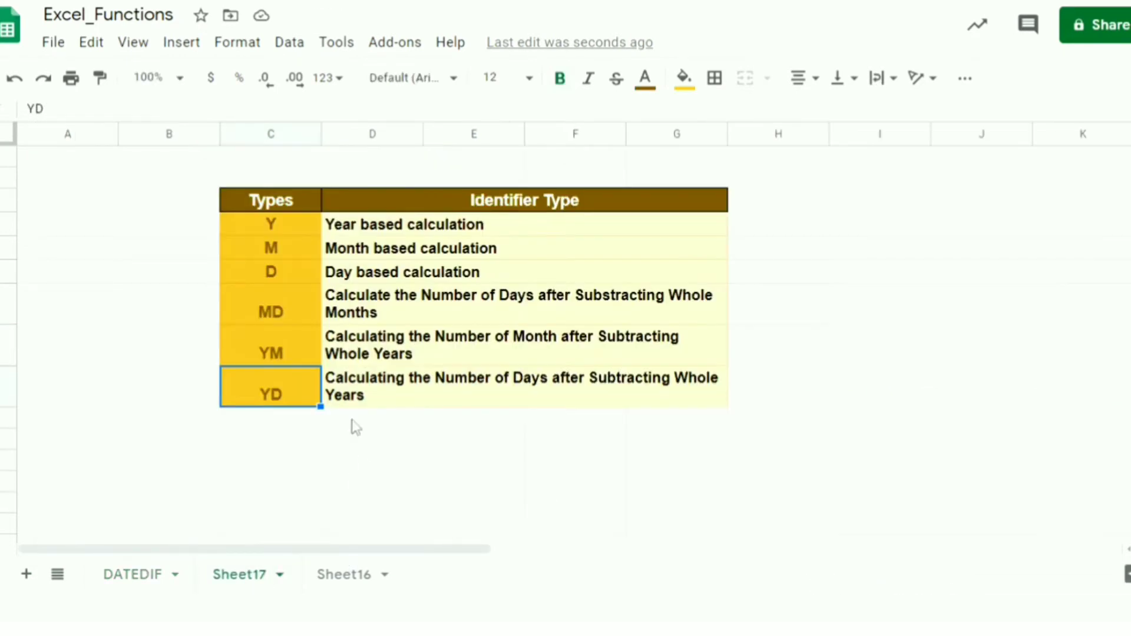
pyautogui.click(149, 575)
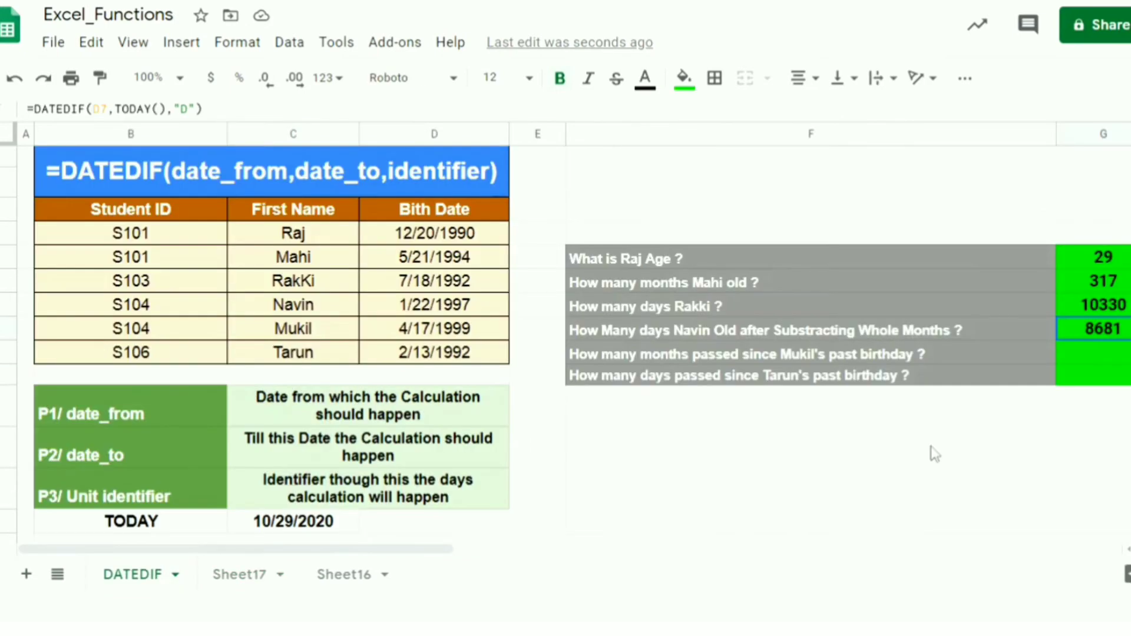
pyautogui.press('F2')
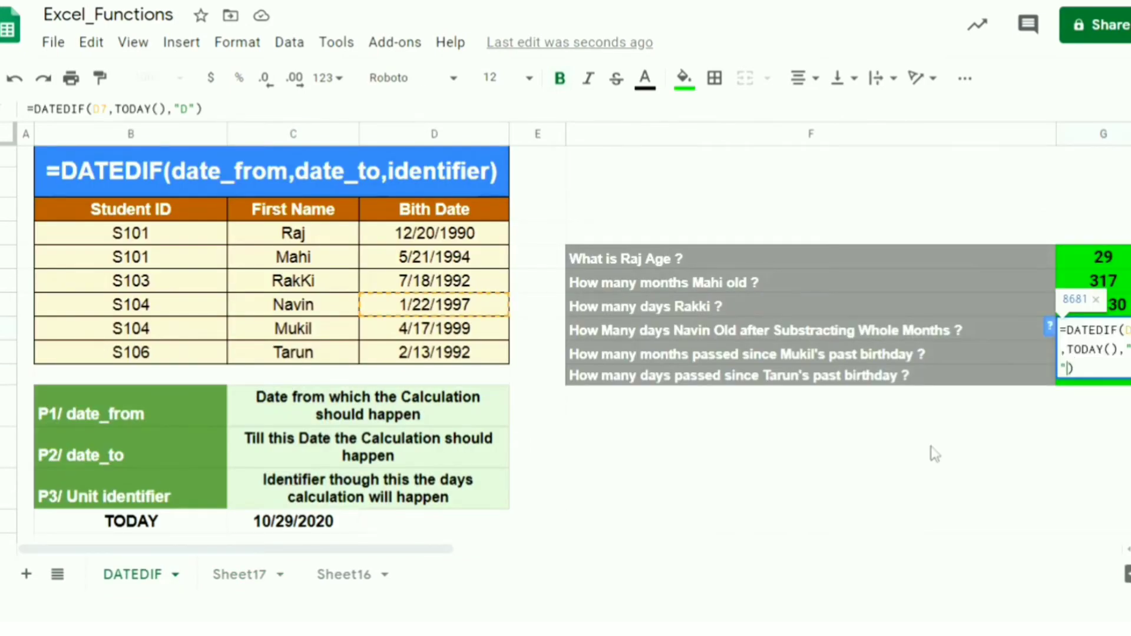
pyautogui.write('M')
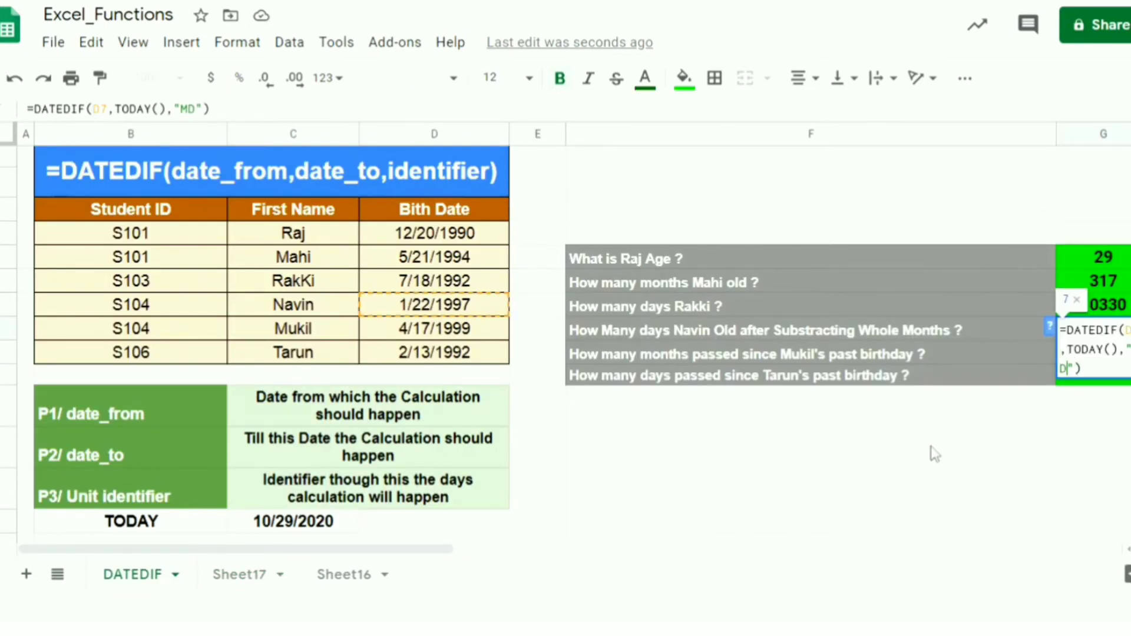
pyautogui.press('Return')
pyautogui.press('Up')
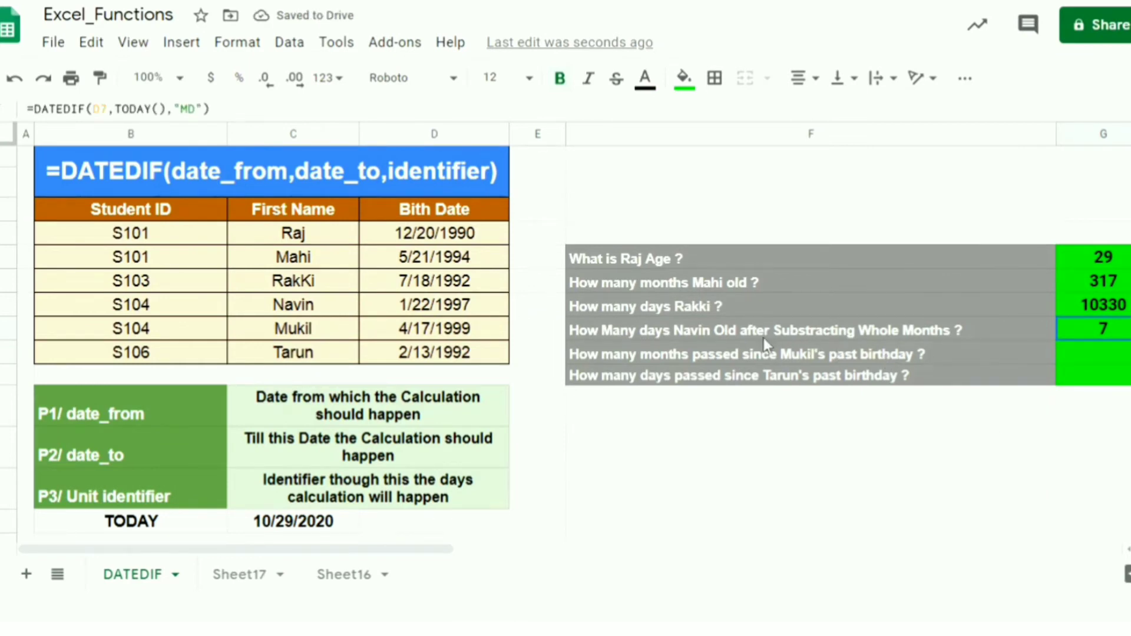
# Fill the fourth student's birth date in D7 and the TODAY date in C14 with red for comparison, and undo the fill.
pyautogui.click(926, 334)
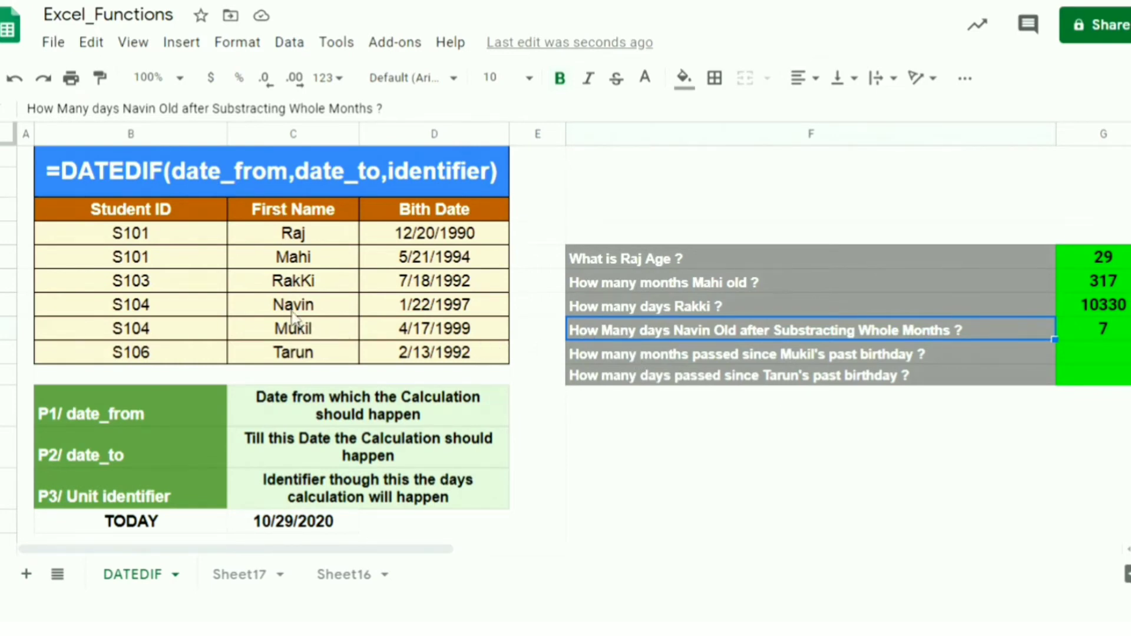
pyautogui.click(455, 312)
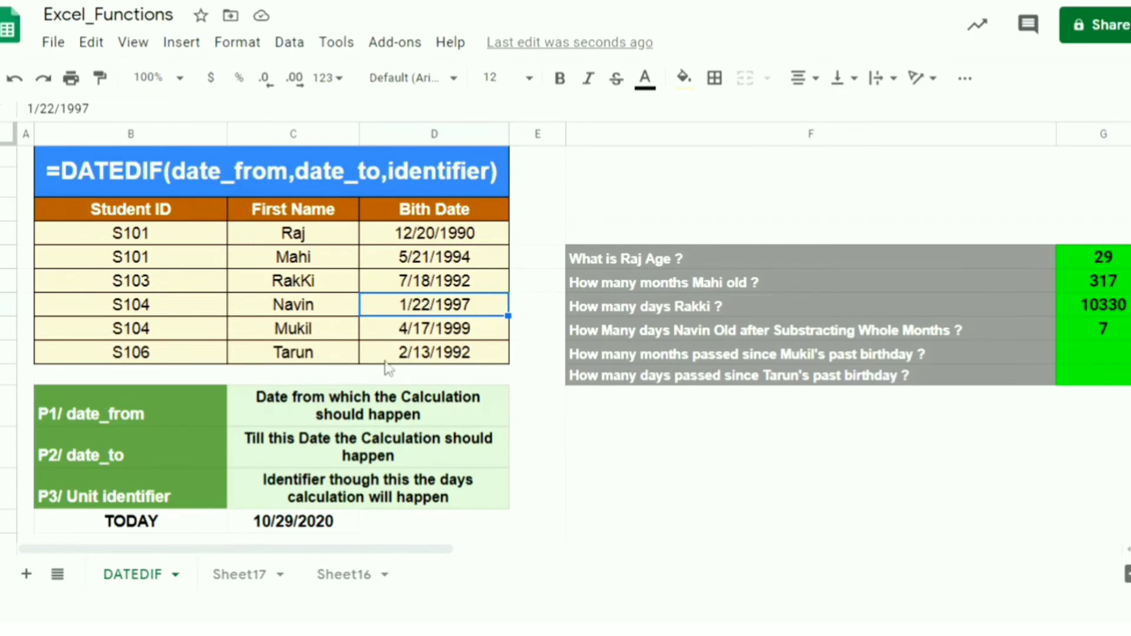
pyautogui.click(318, 527)
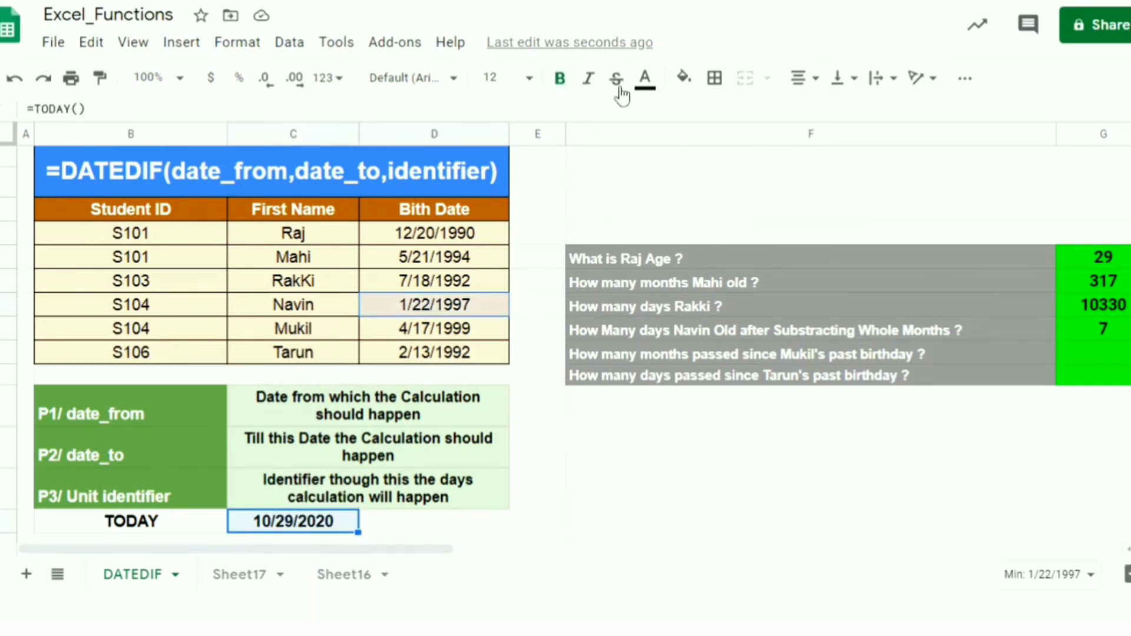
pyautogui.click(684, 82)
pyautogui.click(715, 175)
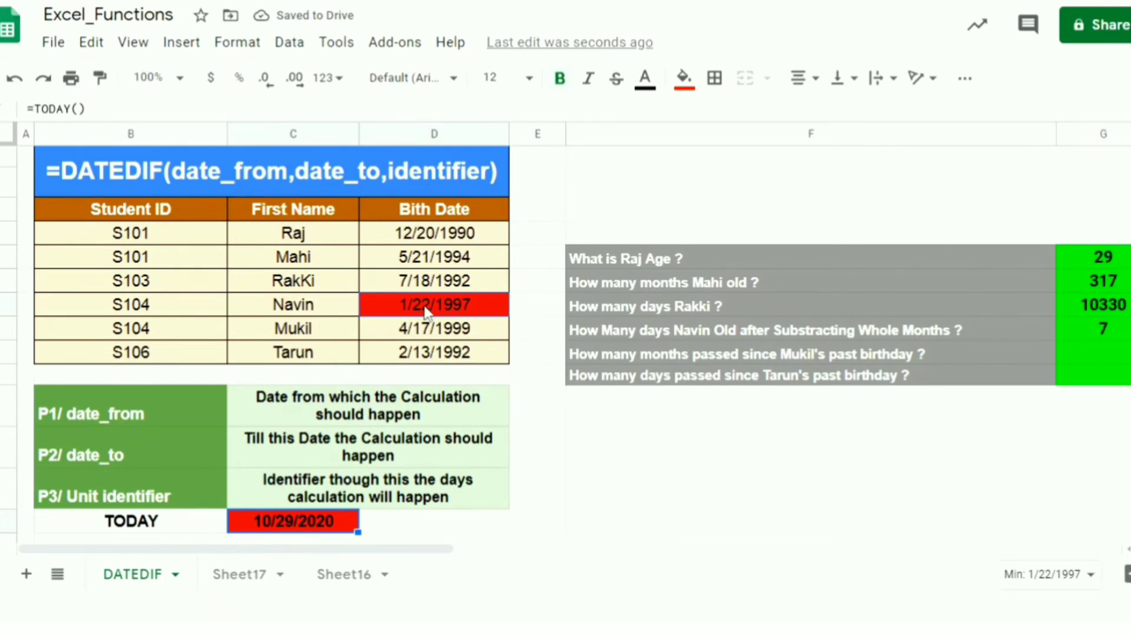
pyautogui.click(1073, 321)
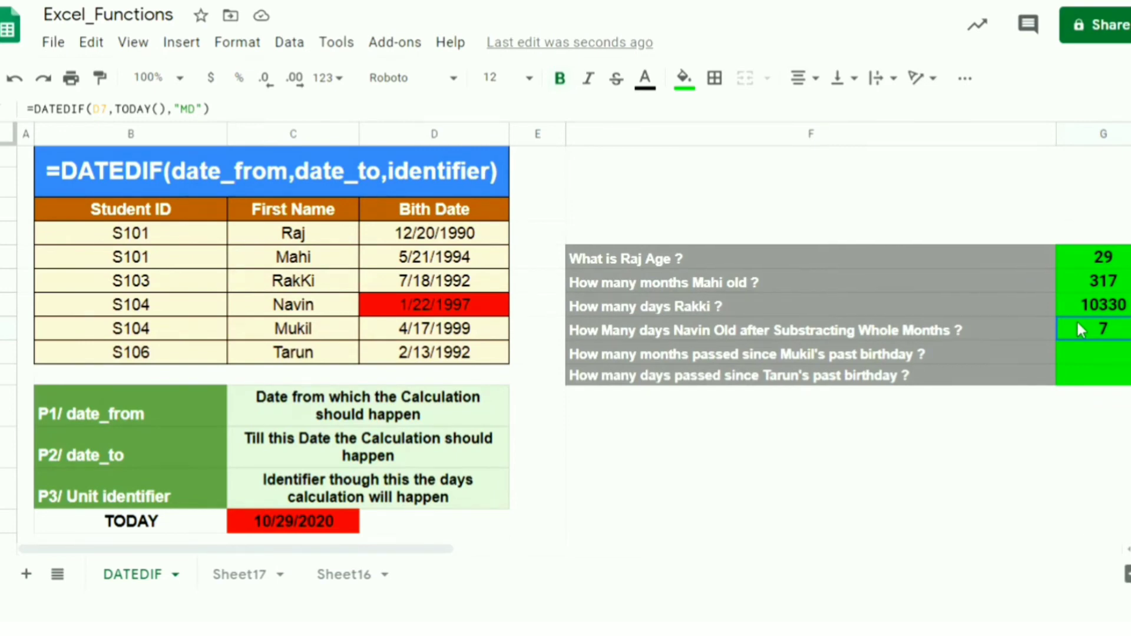
pyautogui.hotkey('ctrl', 'z')
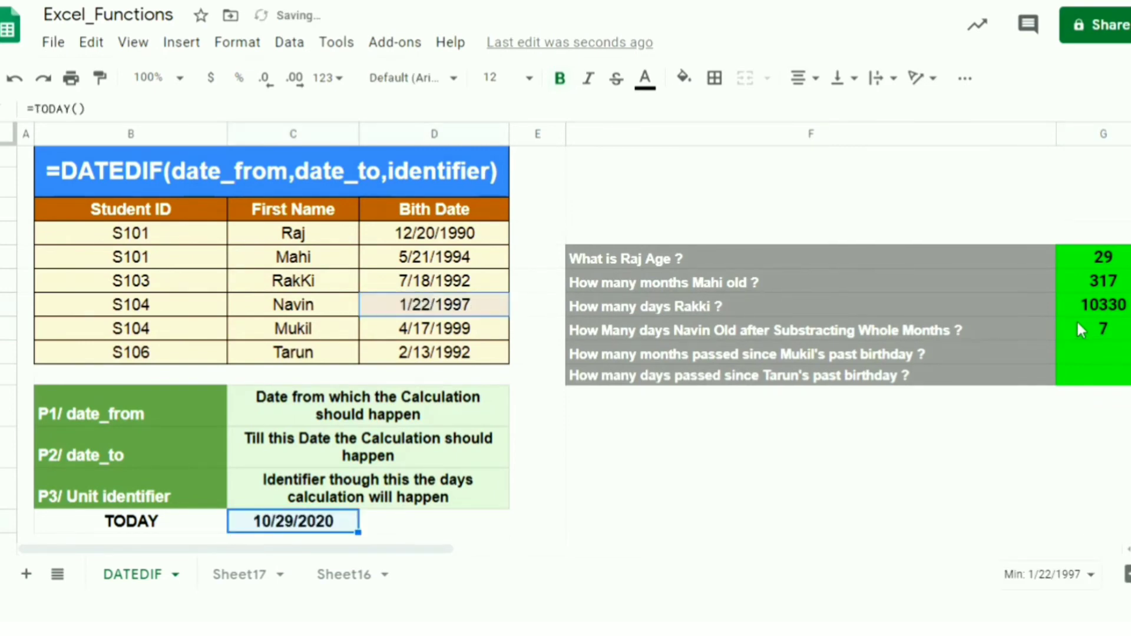
# Copy the formula from G8 into G9 for the question about months passed since the fifth student's past birthday.
pyautogui.click(813, 377)
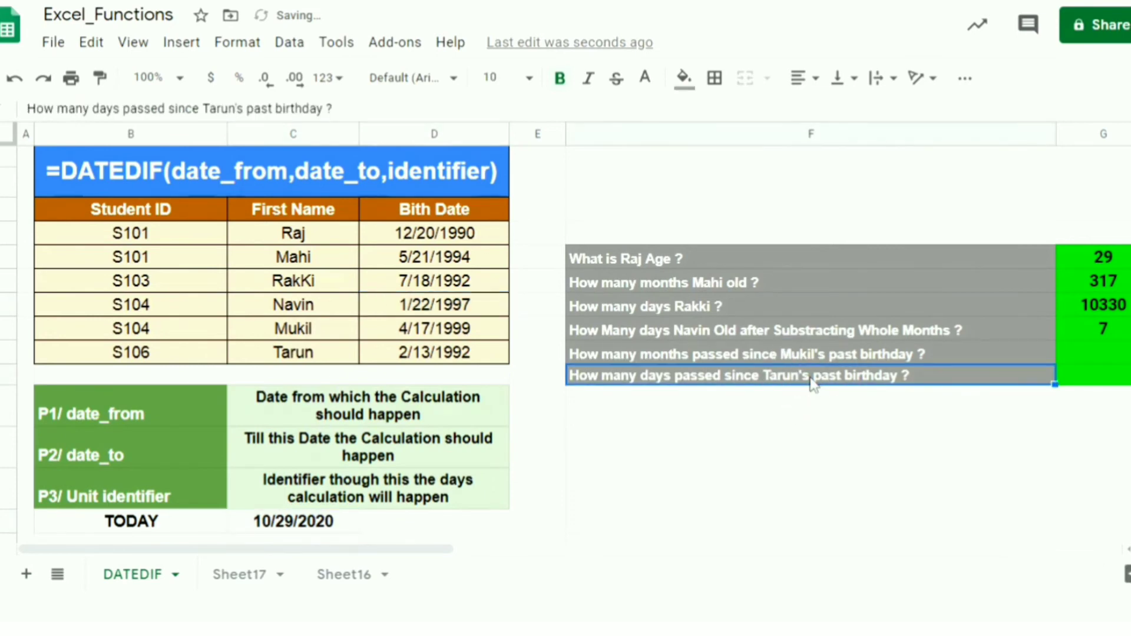
pyautogui.click(834, 359)
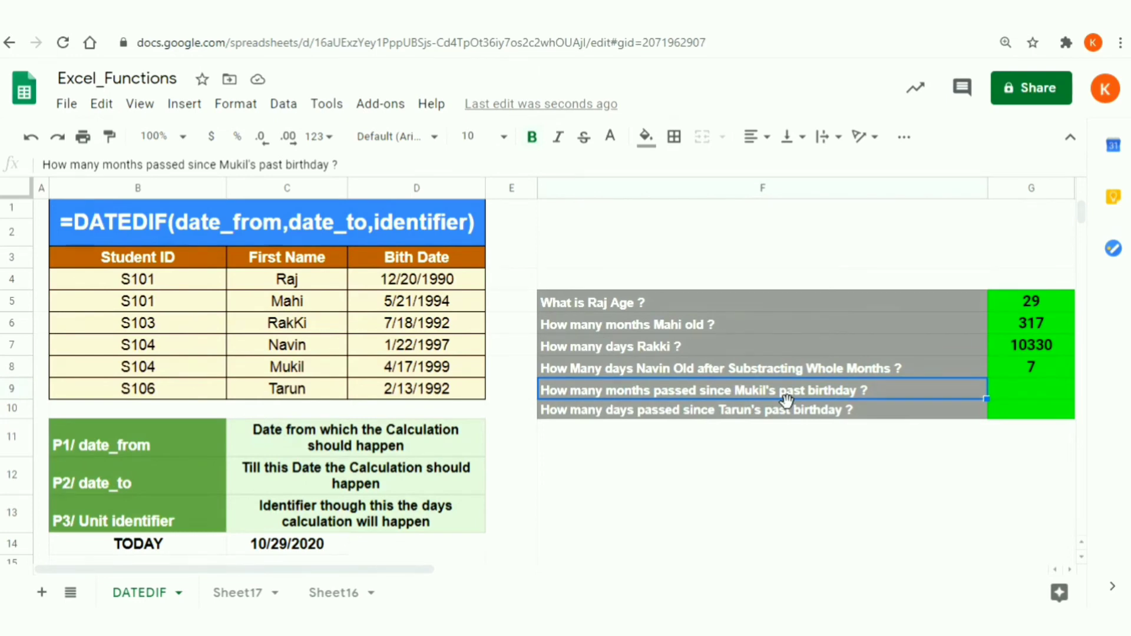
pyautogui.press('Right')
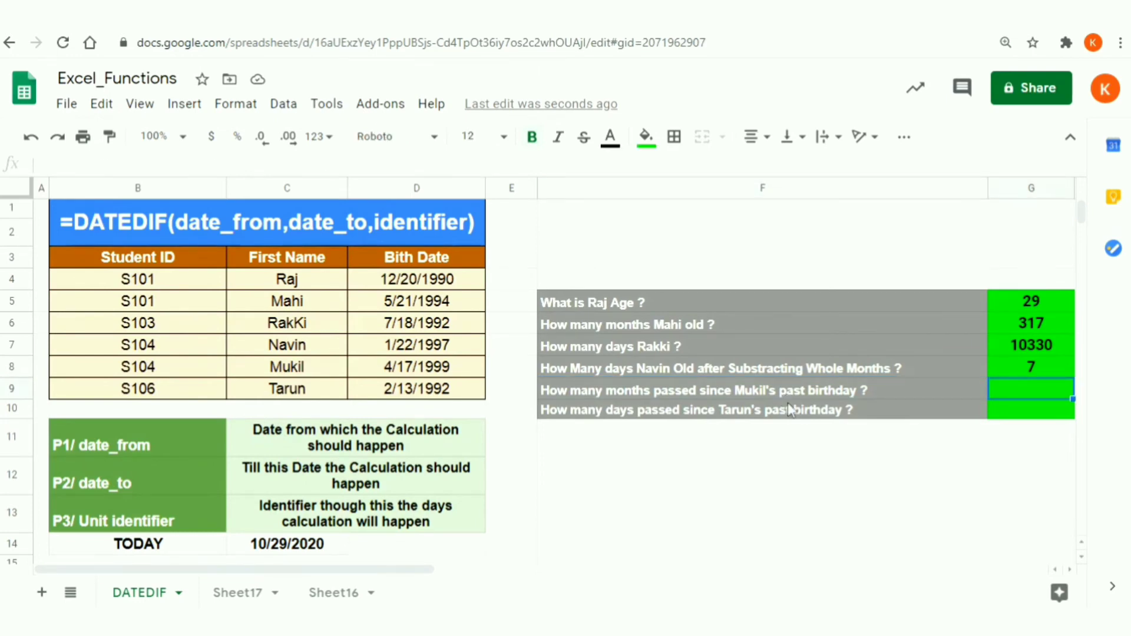
pyautogui.press('Up')
pyautogui.hotkey('ctrl', 'c')
pyautogui.press('Down')
pyautogui.hotkey('ctrl', 'v')
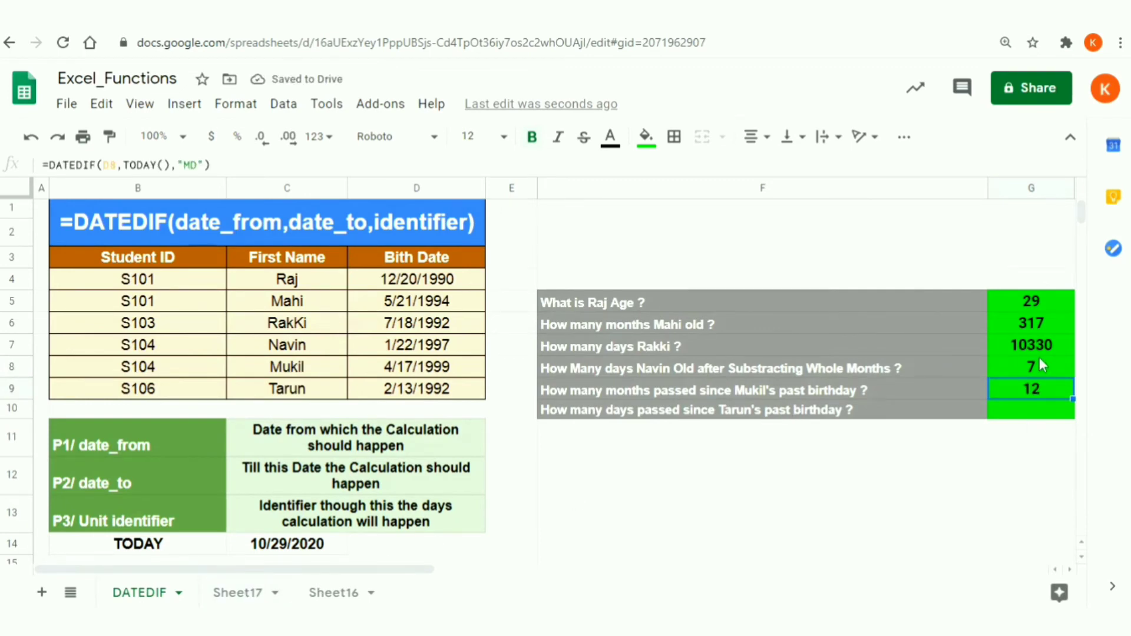
# Change the unit identifier in G9's formula to "YM" so it reads =DATEDIF(D8,TODAY(),"YM").
pyautogui.press('F2')
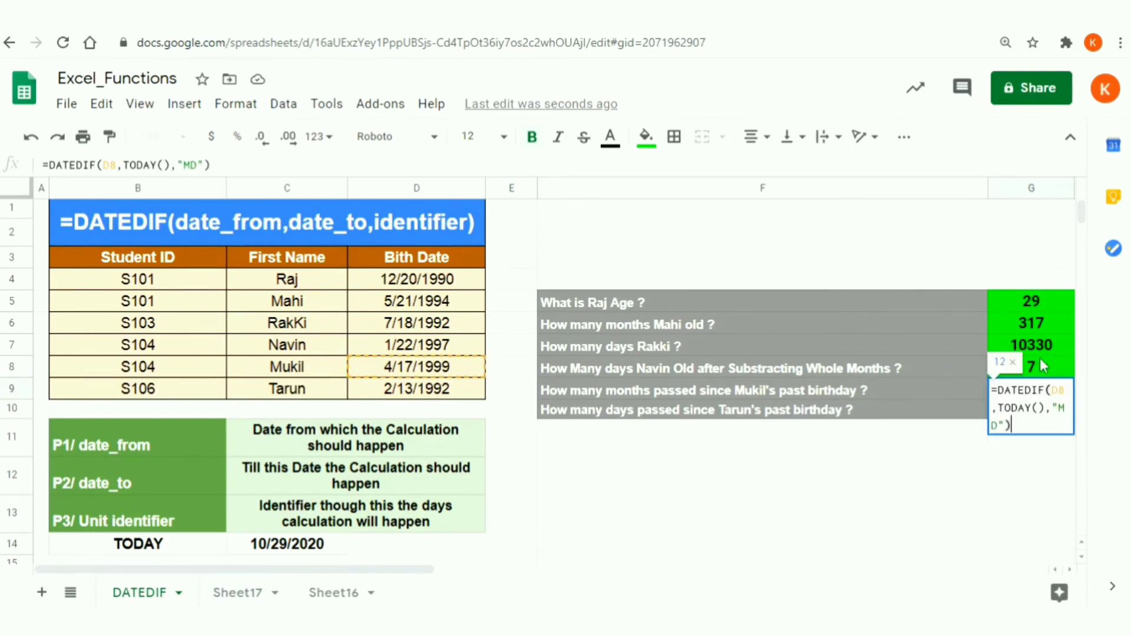
pyautogui.press('Left')
pyautogui.press('Left')
pyautogui.hotkey('shift', 'Left')
pyautogui.hotkey('shift', 'Left')
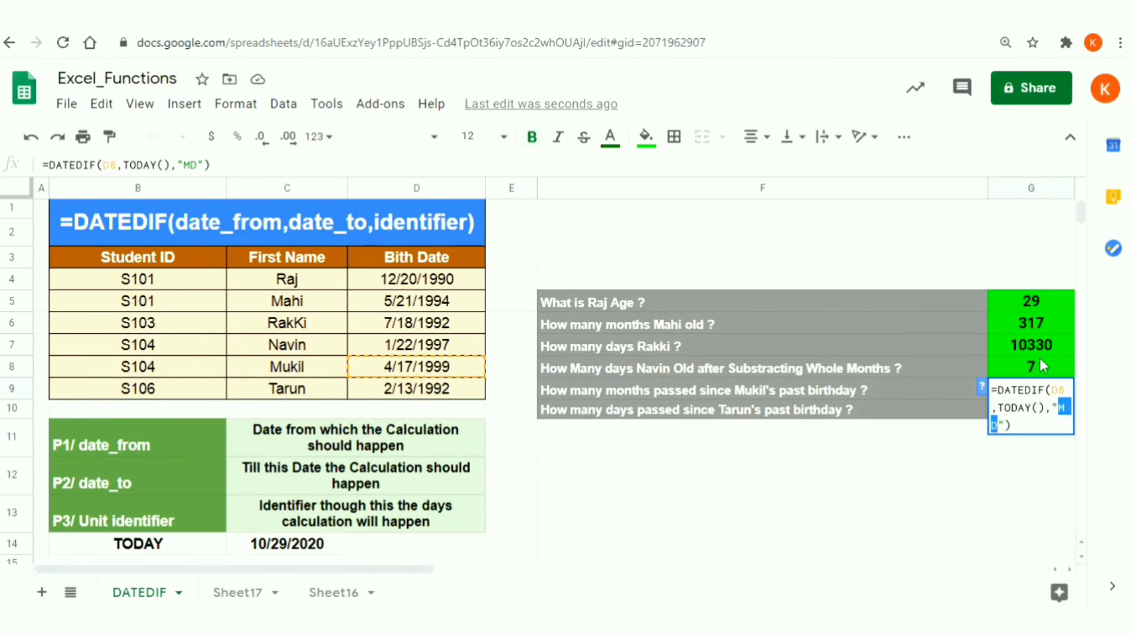
pyautogui.write('YM')
pyautogui.press('Return')
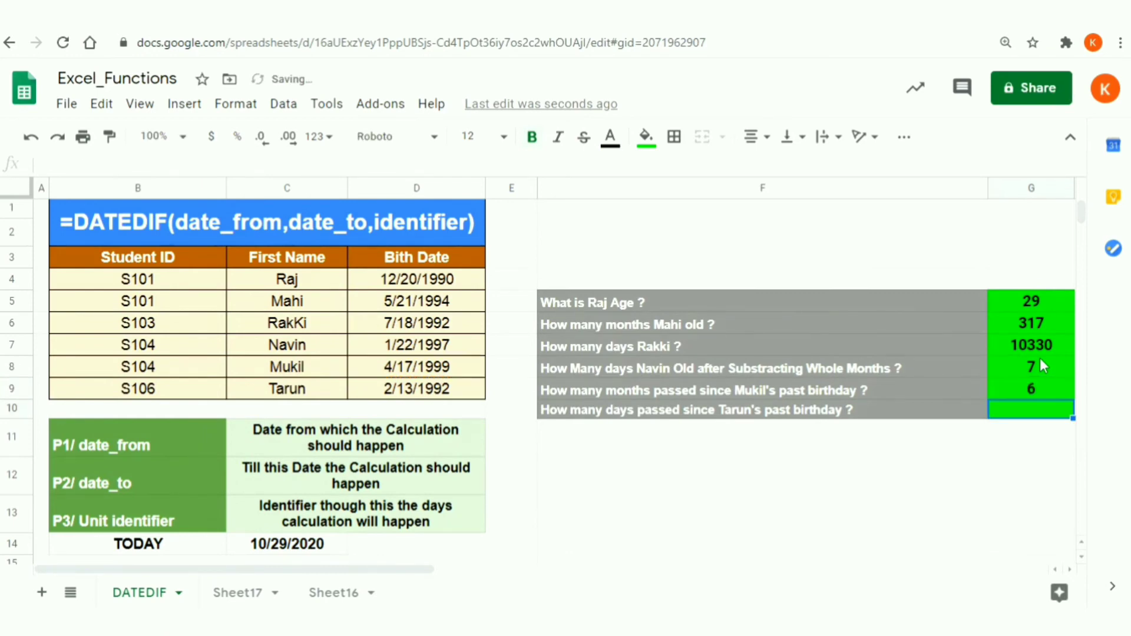
pyautogui.press('Up')
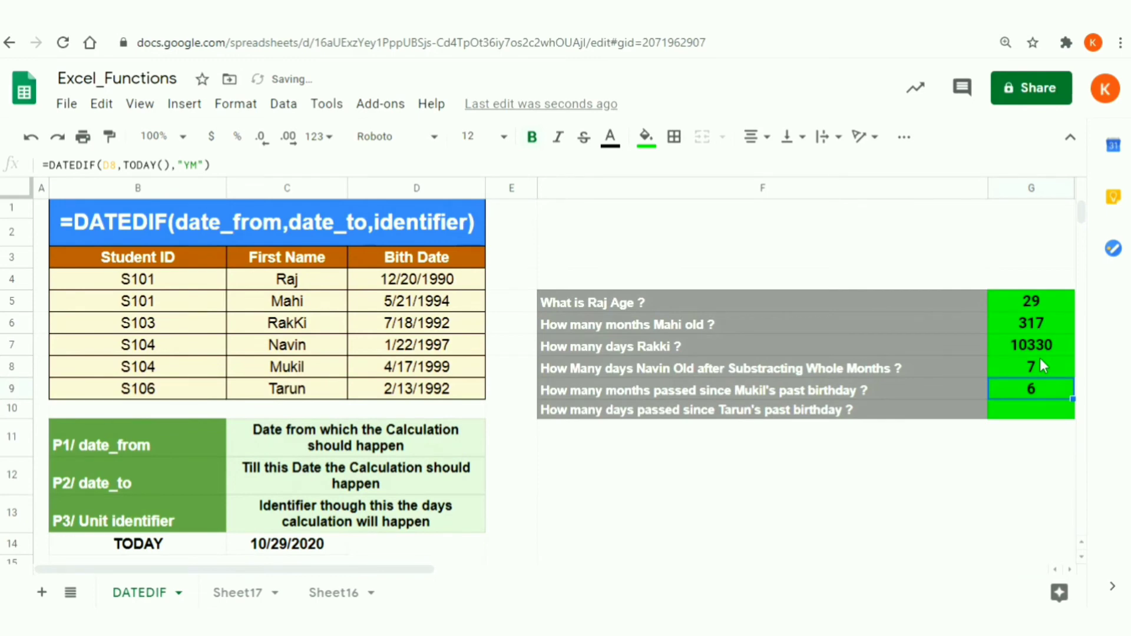
# Review the months-passed question in F9 with its formula in G9 and compare it with the days-passed question in F10.
pyautogui.click(854, 391)
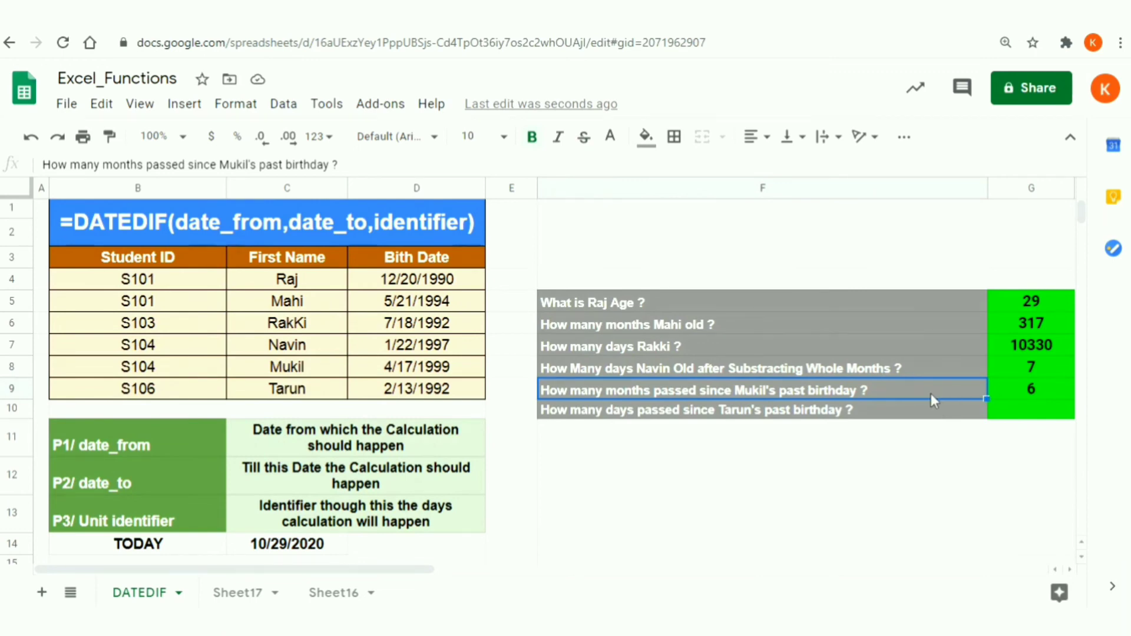
pyautogui.click(1034, 393)
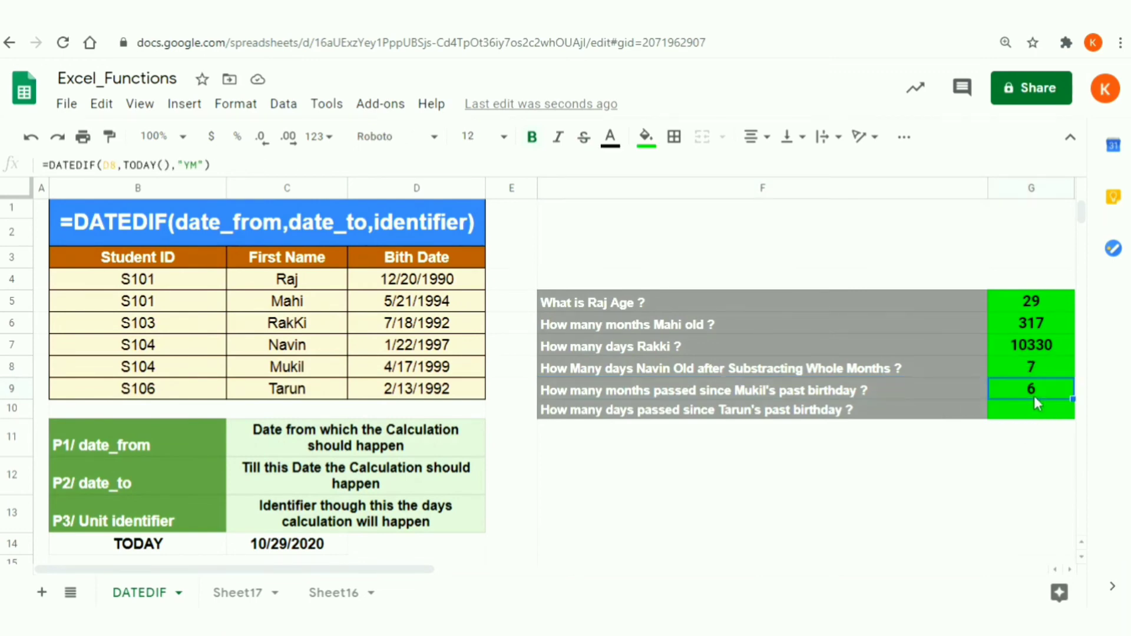
pyautogui.click(892, 408)
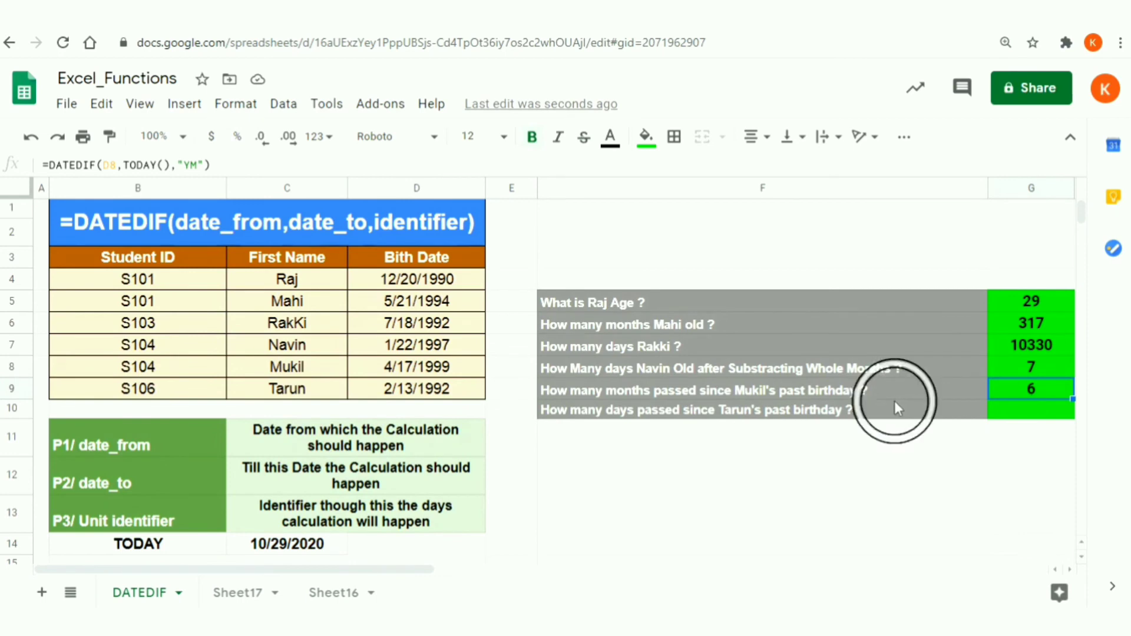
pyautogui.click(906, 394)
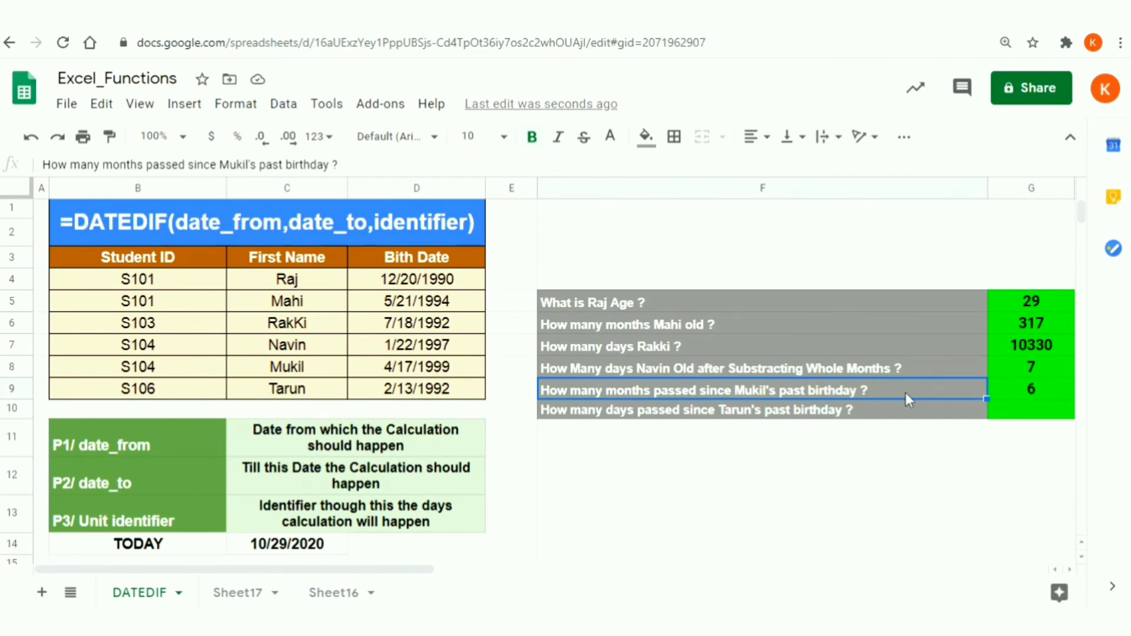
pyautogui.click(865, 415)
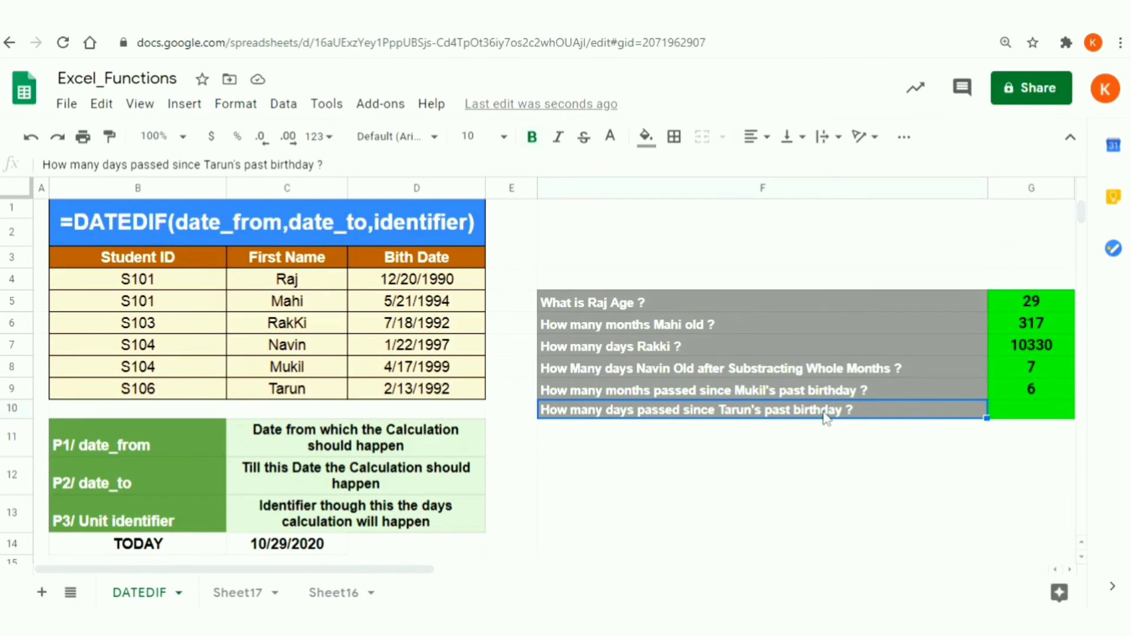
pyautogui.click(780, 391)
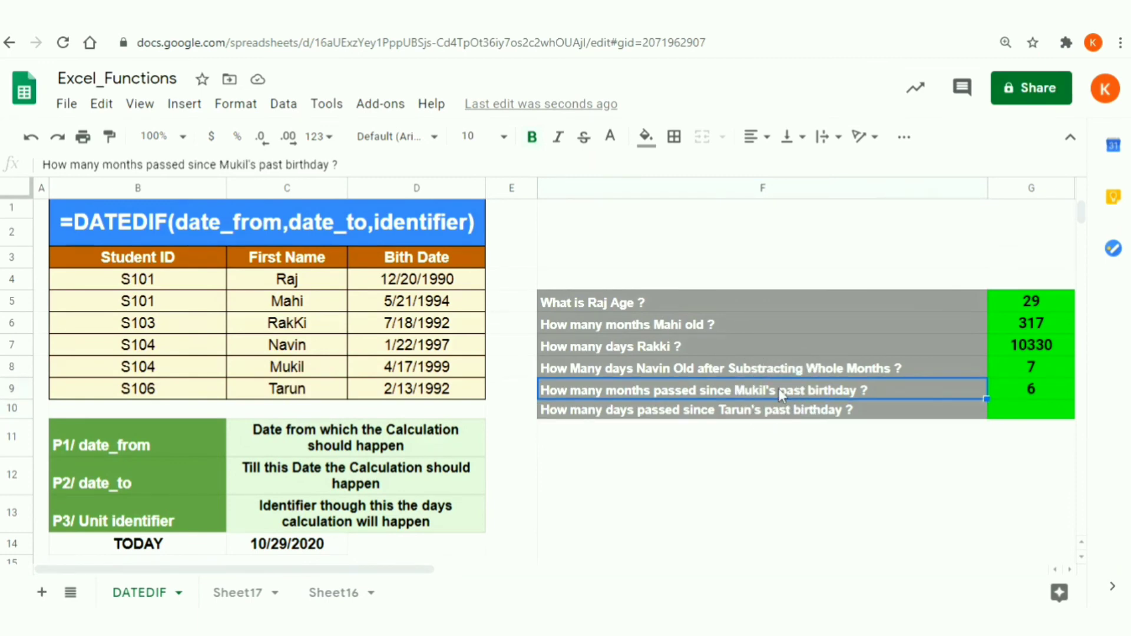
pyautogui.click(752, 413)
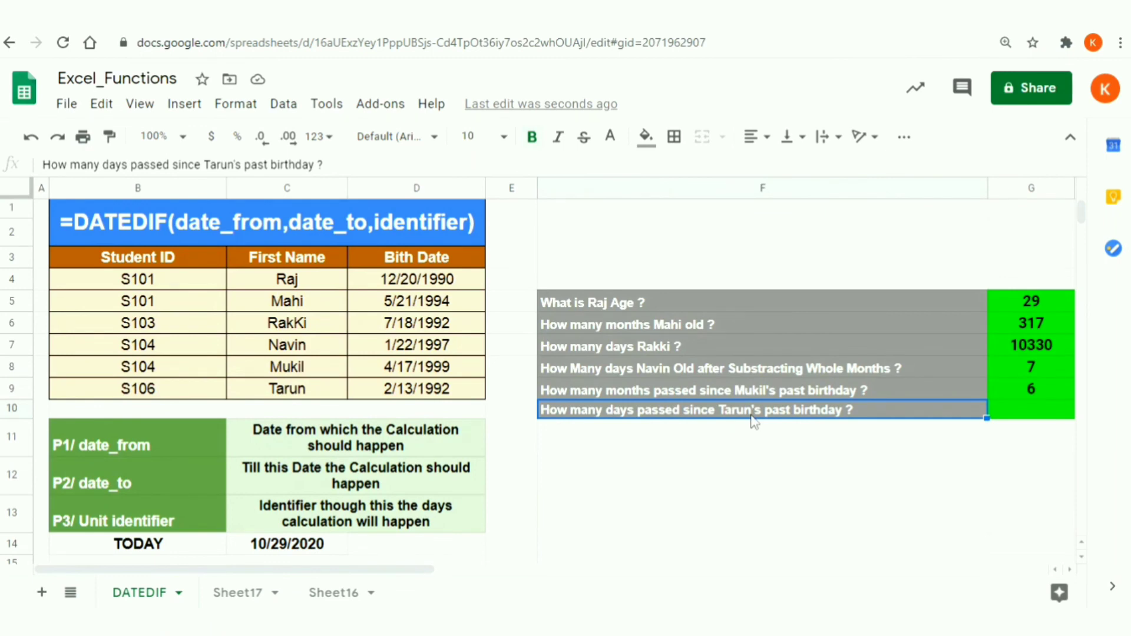
# Copy the formula from G9 into G10 for the question about days passed since the last student's past birthday.
pyautogui.click(1016, 391)
pyautogui.hotkey('ctrl', 'c')
pyautogui.press('Down')
pyautogui.hotkey('ctrl', 'v')
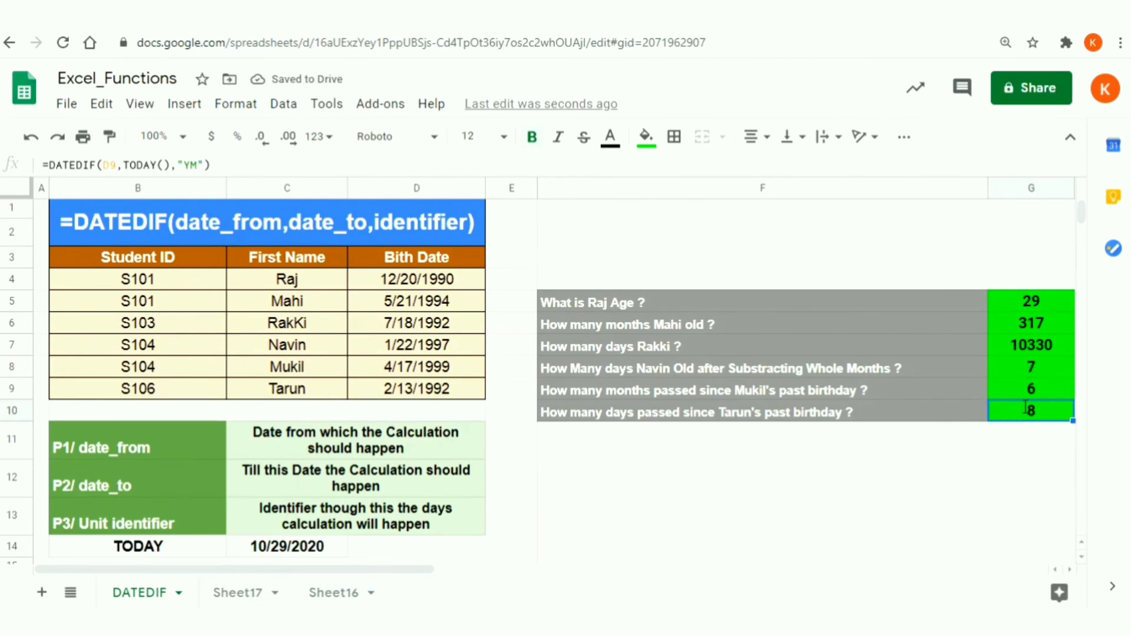
# Change the unit identifier in G10's formula to "YD" and check it against the birth date in D9 and the question in F10.
pyautogui.doubleClick(1028, 413)
pyautogui.press('End')
pyautogui.press('Left')
pyautogui.press('Left')
pyautogui.hotkey('shift', 'Left')
pyautogui.hotkey('shift', 'Left')
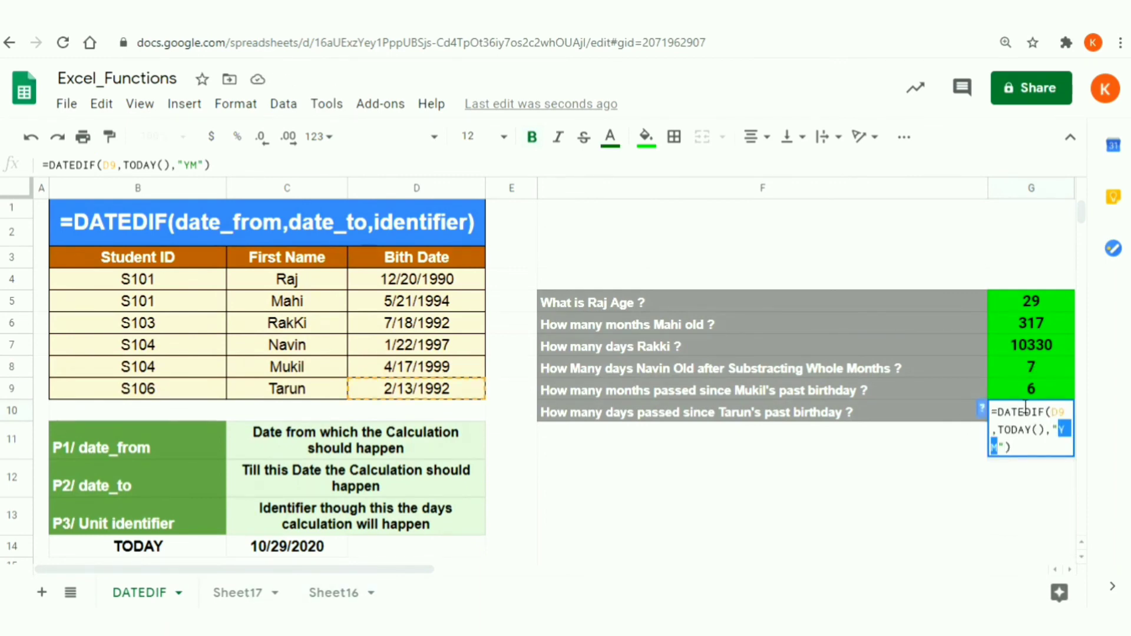
pyautogui.write('YD')
pyautogui.press('Return')
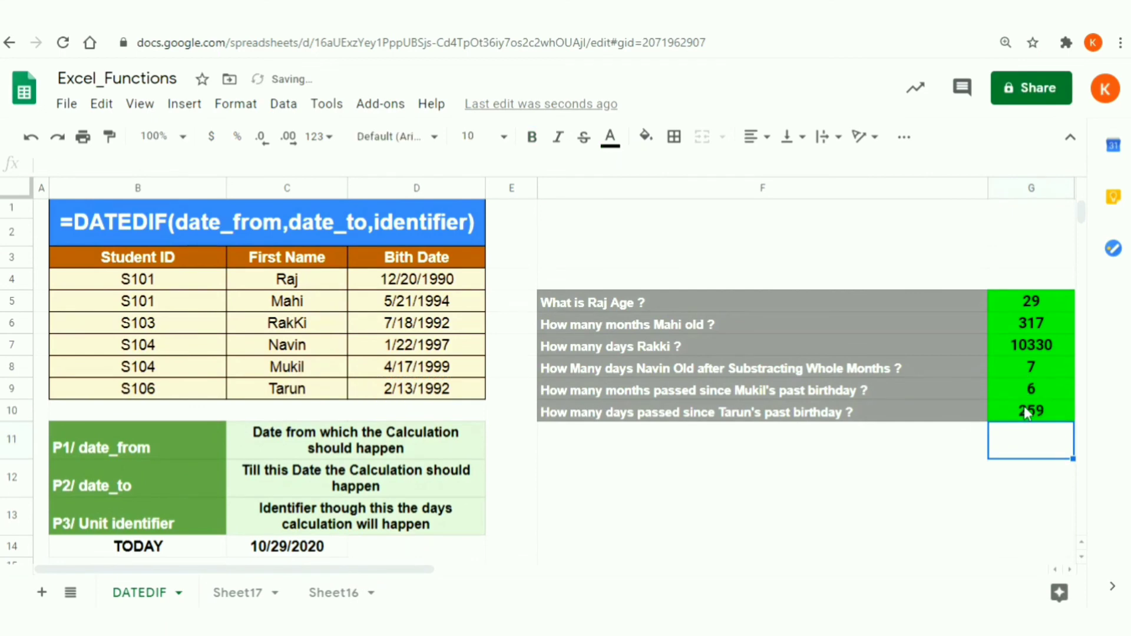
pyautogui.click(1024, 407)
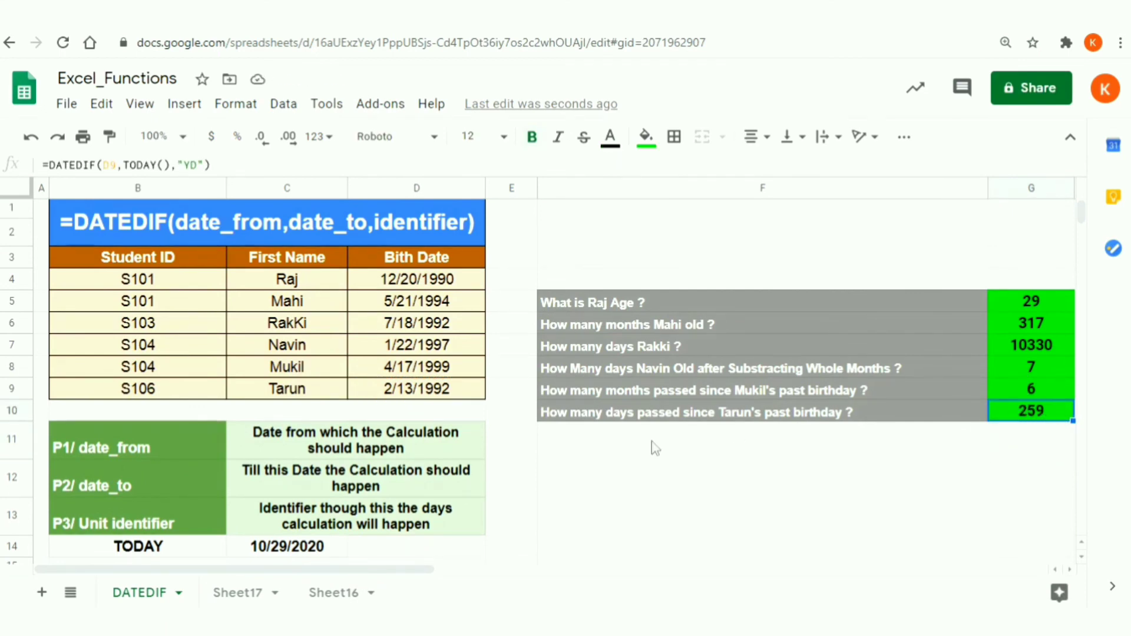
pyautogui.click(427, 396)
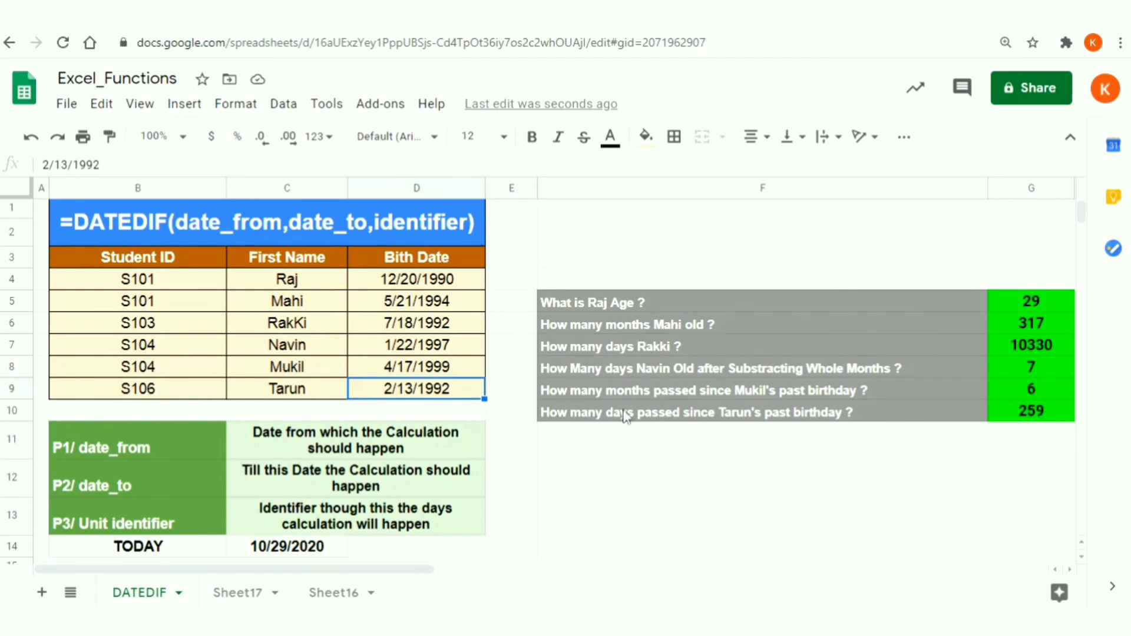
pyautogui.click(1043, 412)
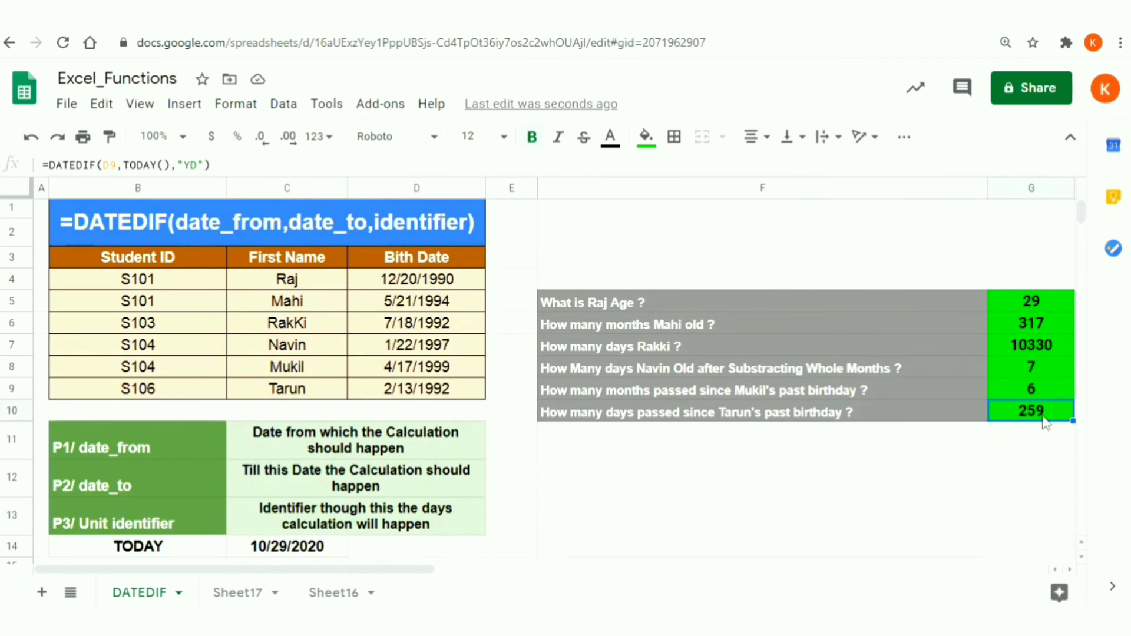
pyautogui.click(917, 417)
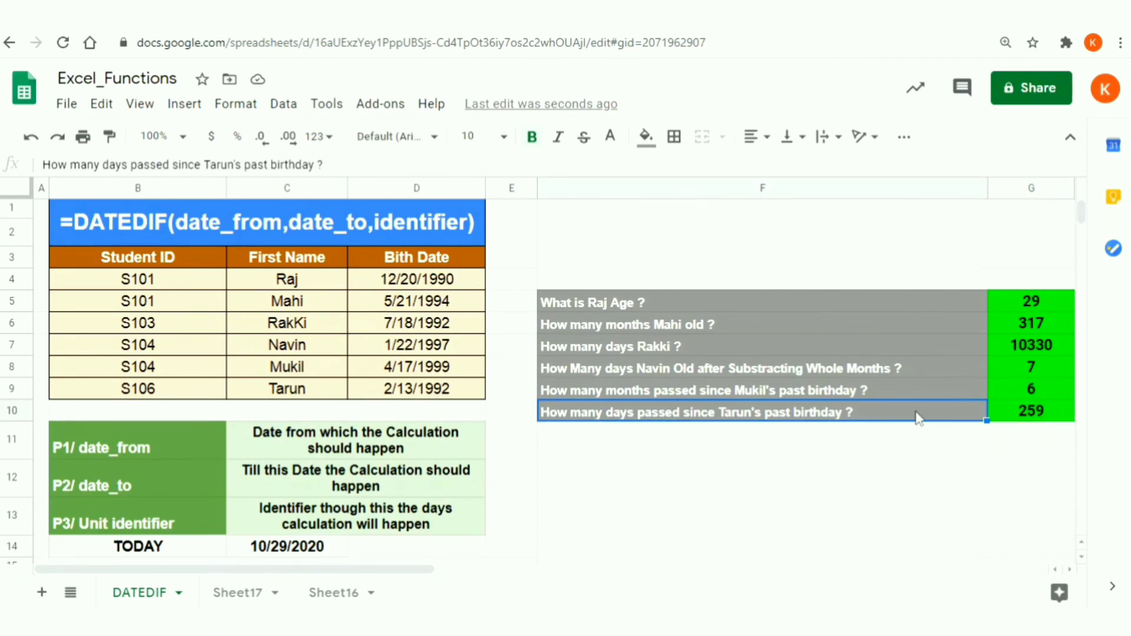
pyautogui.press('Right')
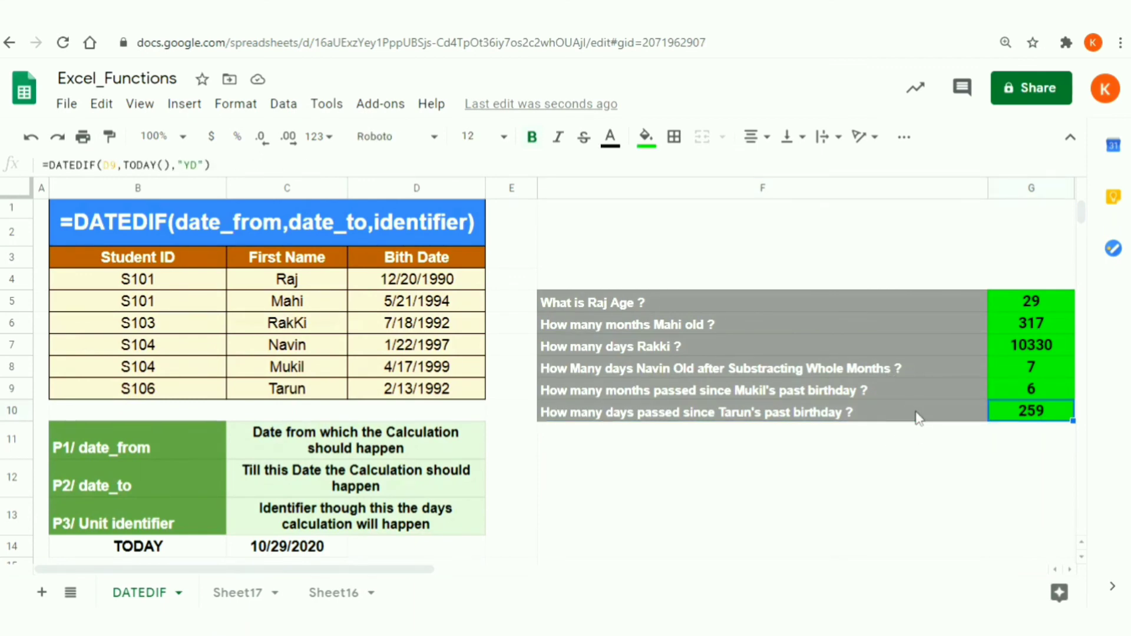